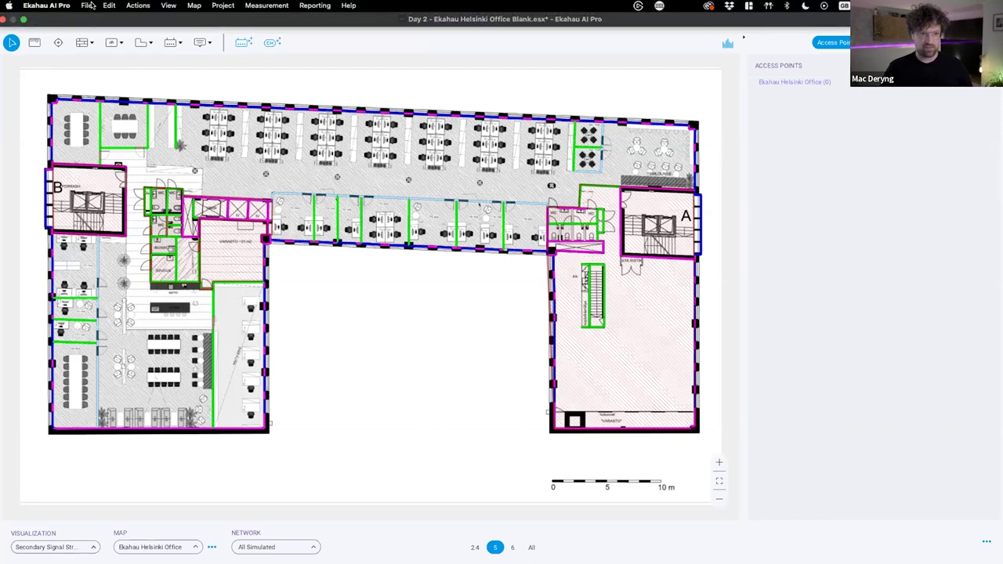
- Show the defined areas on the floor plan to check the office coverage area, and hide them again
left_click(167, 7)
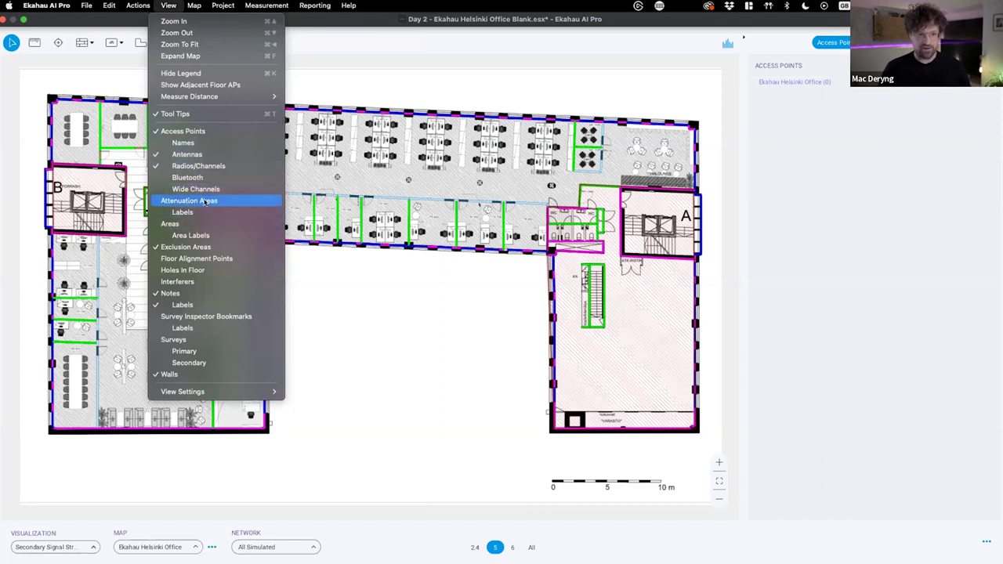
left_click(176, 224)
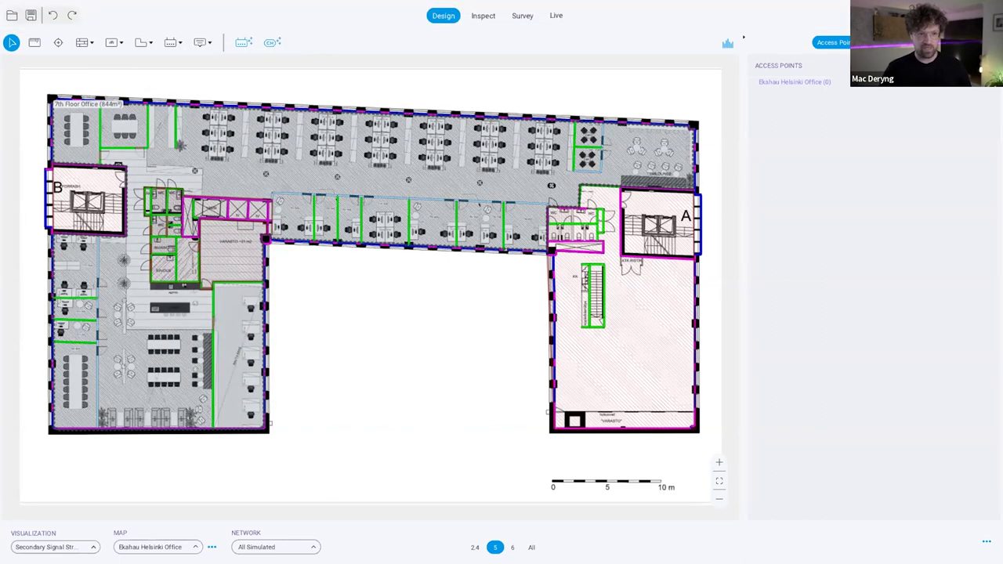
mouse_move(97, 4)
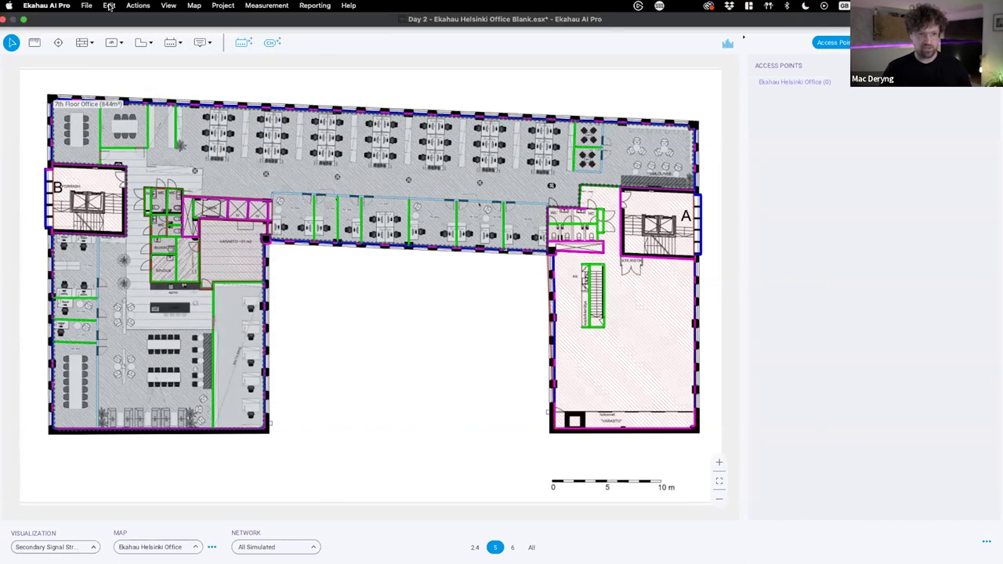
left_click(165, 6)
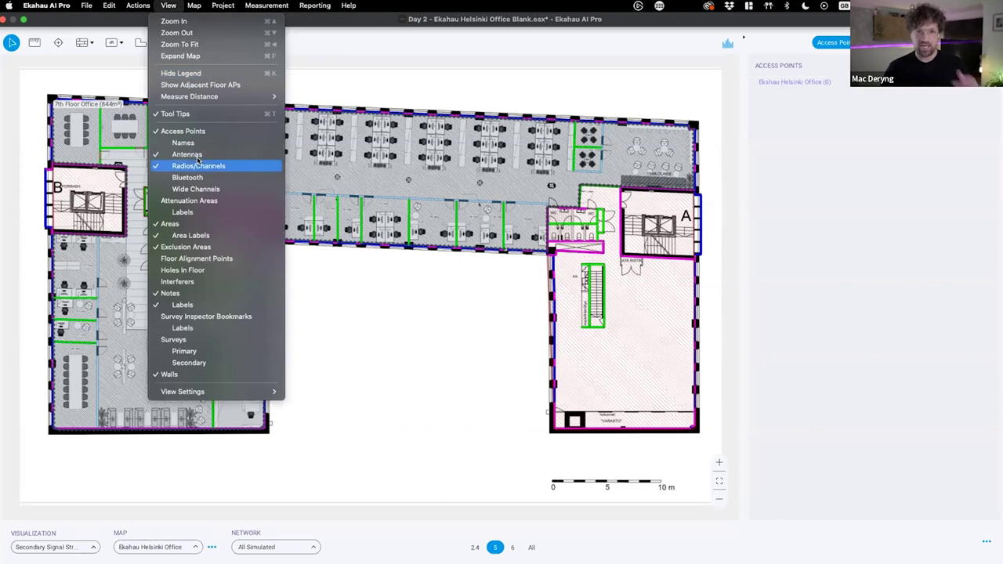
left_click(192, 224)
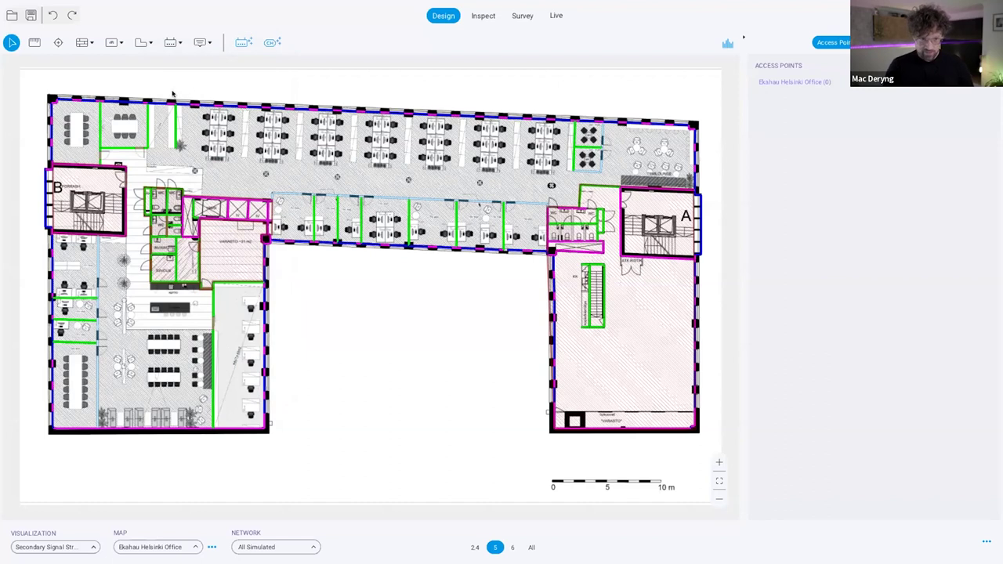
- Place a simulated Cisco Catalyst 9166 access point in the long meeting room at the southwest corner of the floor plan
left_click(173, 42)
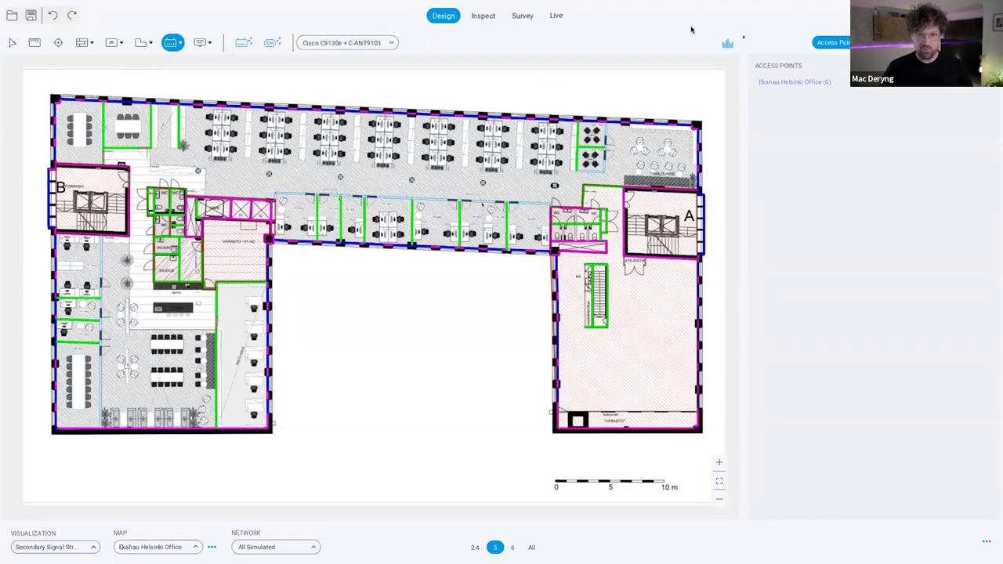
left_click(312, 45)
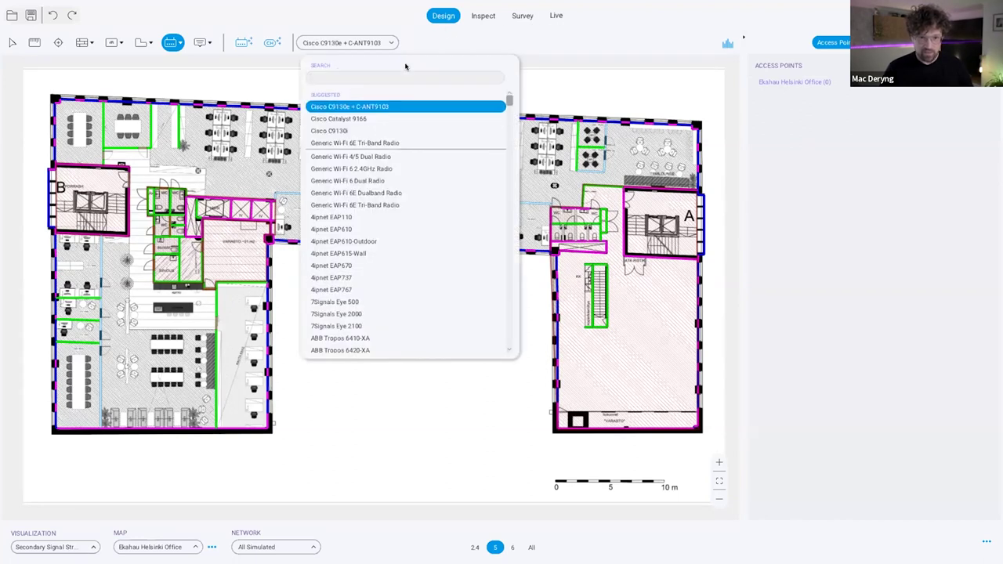
left_click(353, 118)
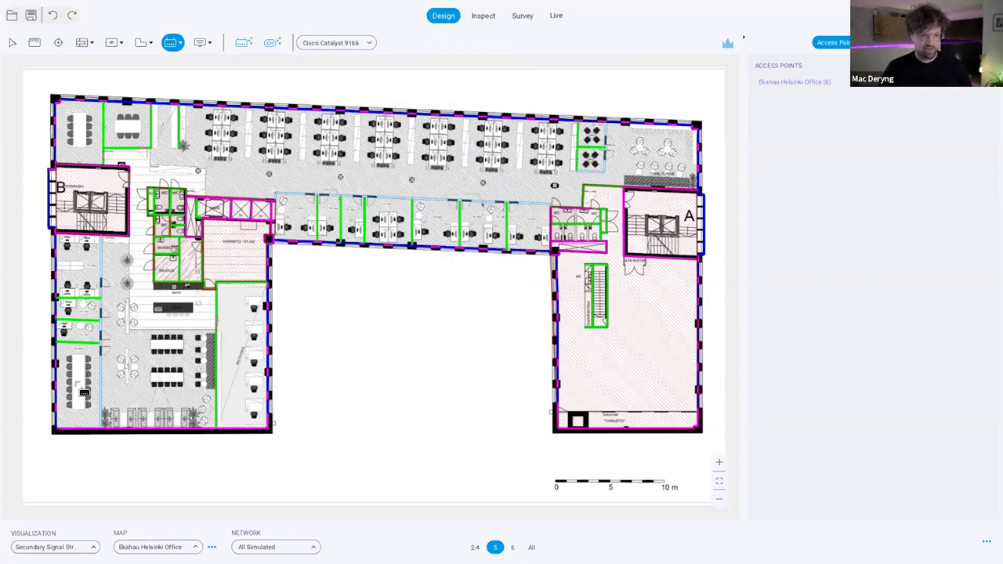
left_click(79, 381)
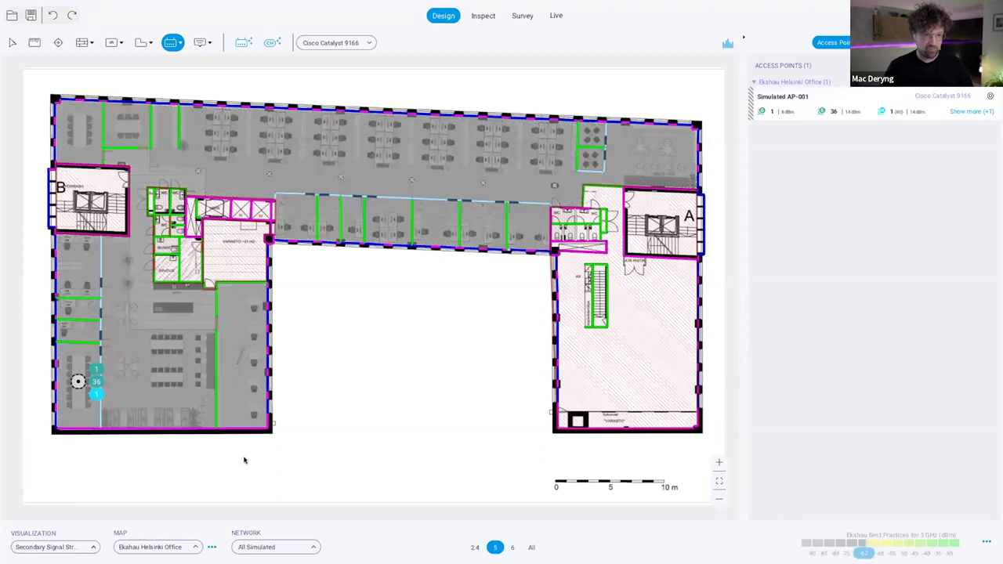
- Display the Signal Strength heatmap, leave access point placement and select the placed access point to examine its coverage
left_click(29, 547)
left_click(68, 155)
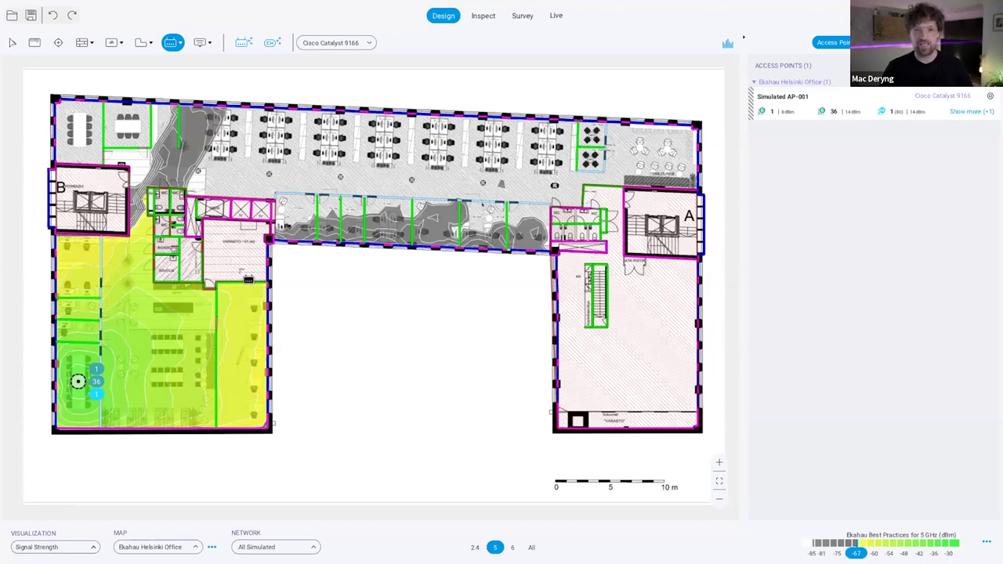
key("Escape")
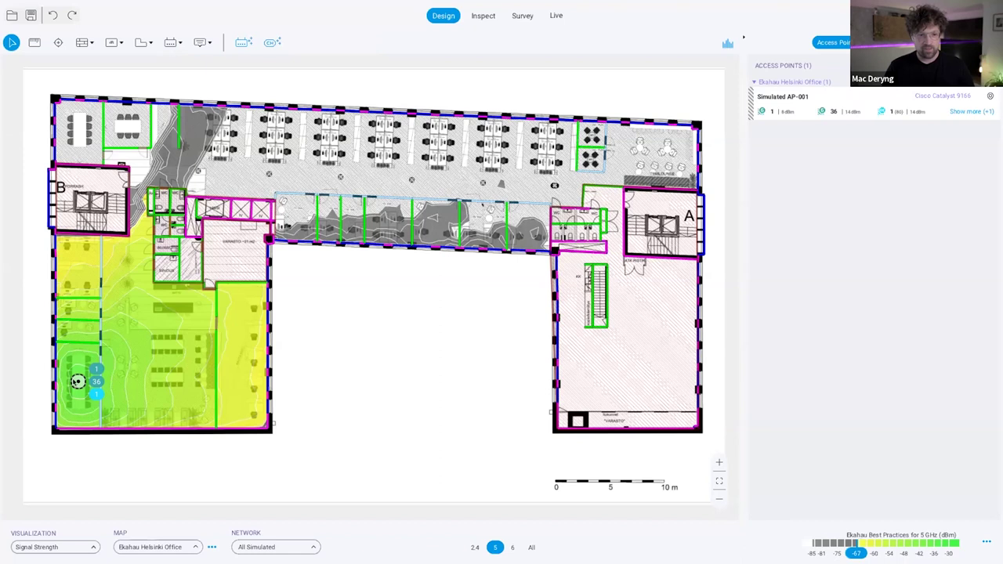
left_click(78, 381)
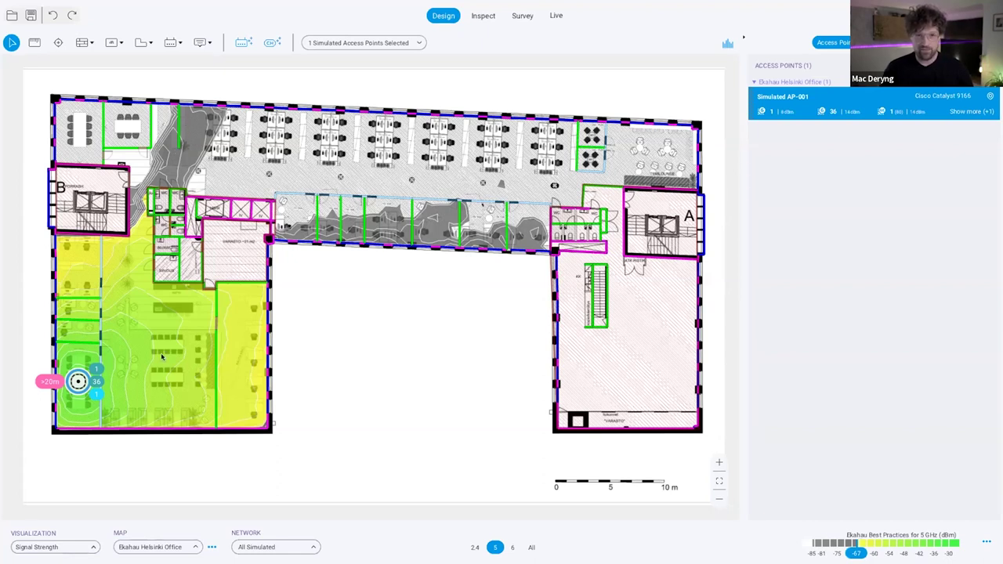
- Review the heatmap's shared visualization options and the project's Ekahau Best Practices coverage requirements
left_click(893, 540)
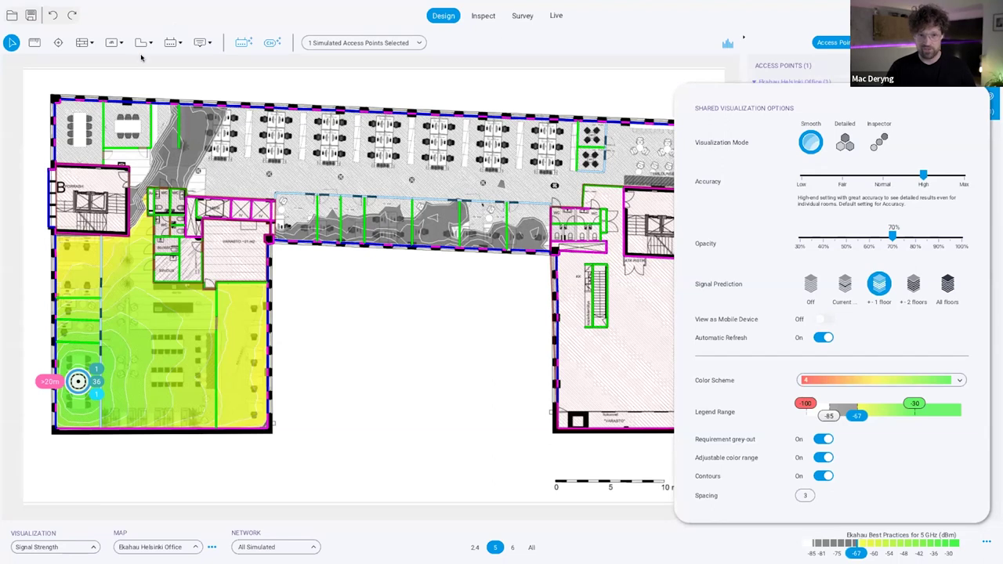
left_click(188, 15)
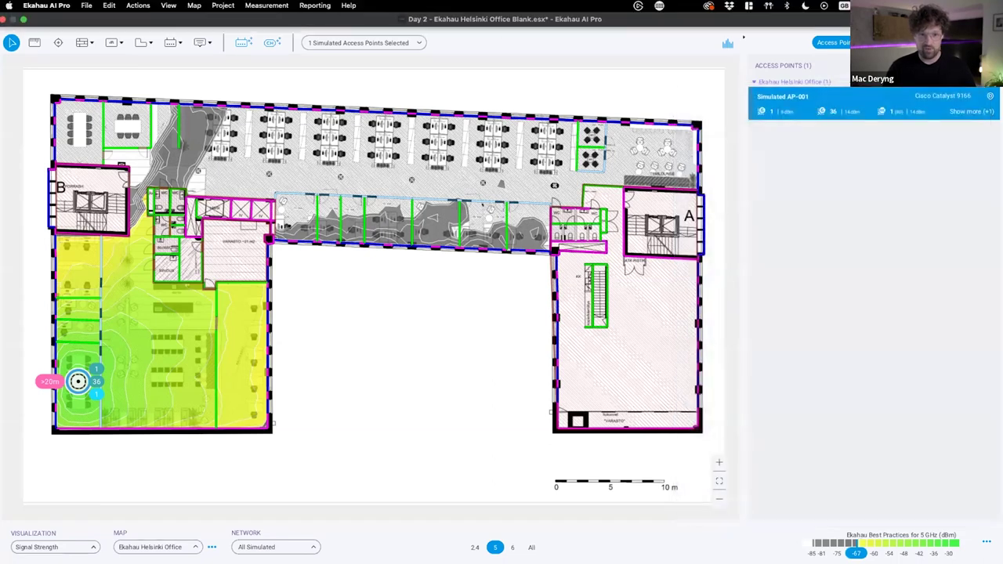
left_click(218, 6)
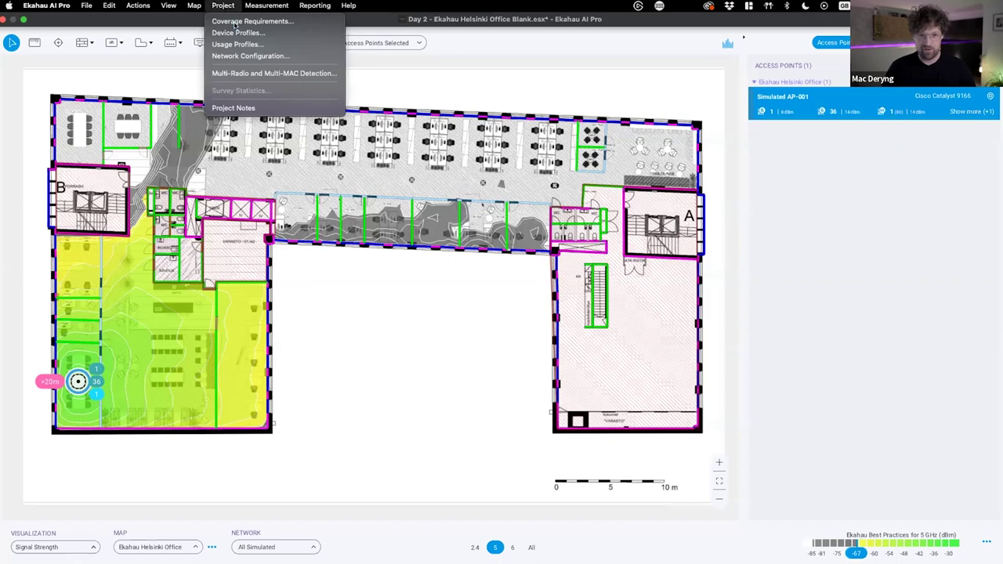
left_click(356, 246)
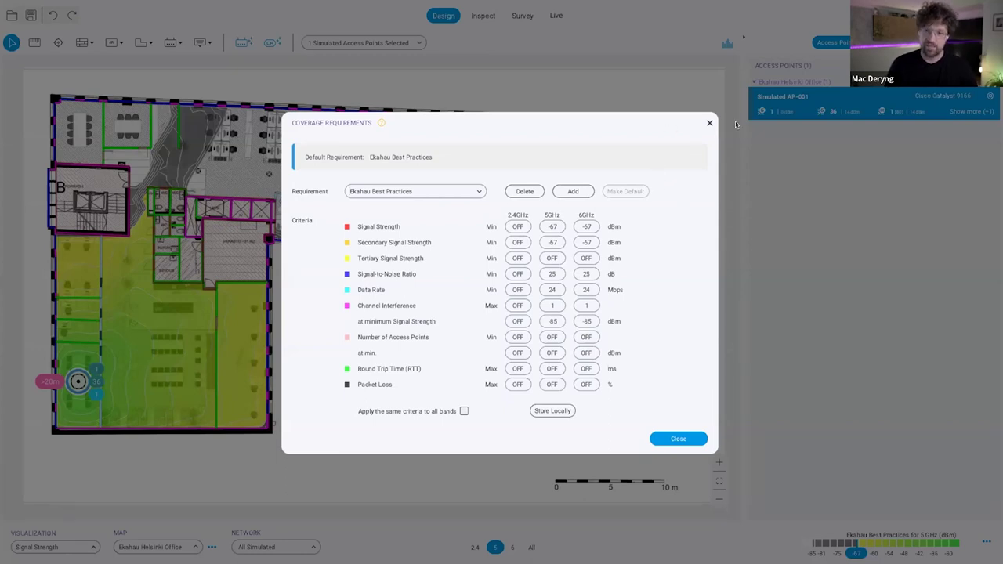
key("Escape")
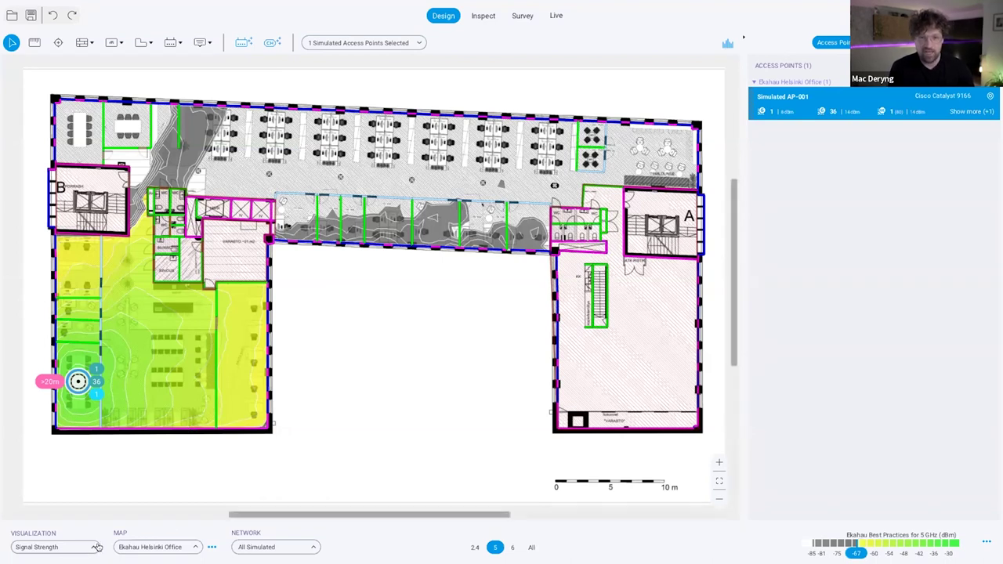
- Switch the heatmap visualization to Secondary Signal Strength
left_click_drag(380, 326, 384, 323)
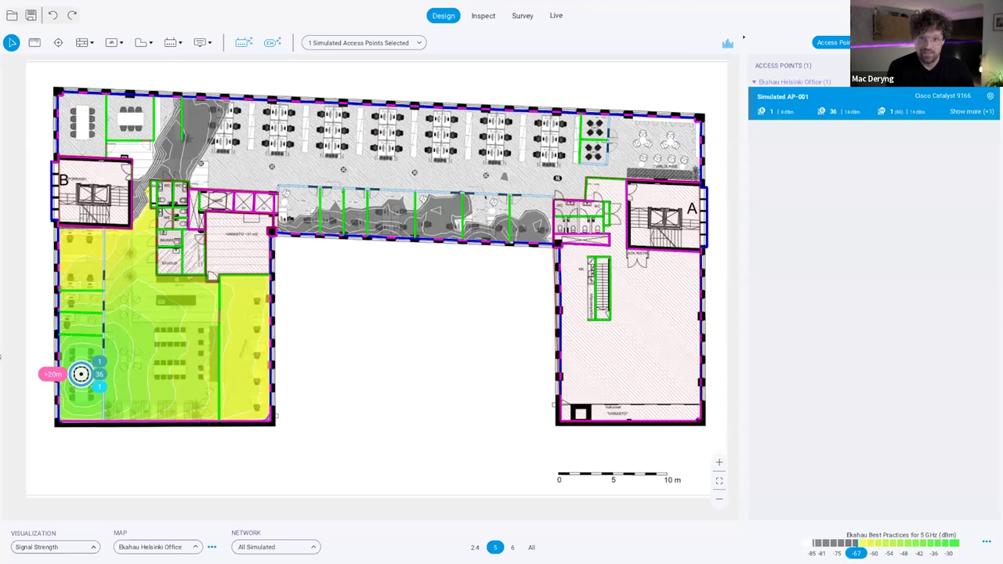
left_click(63, 546)
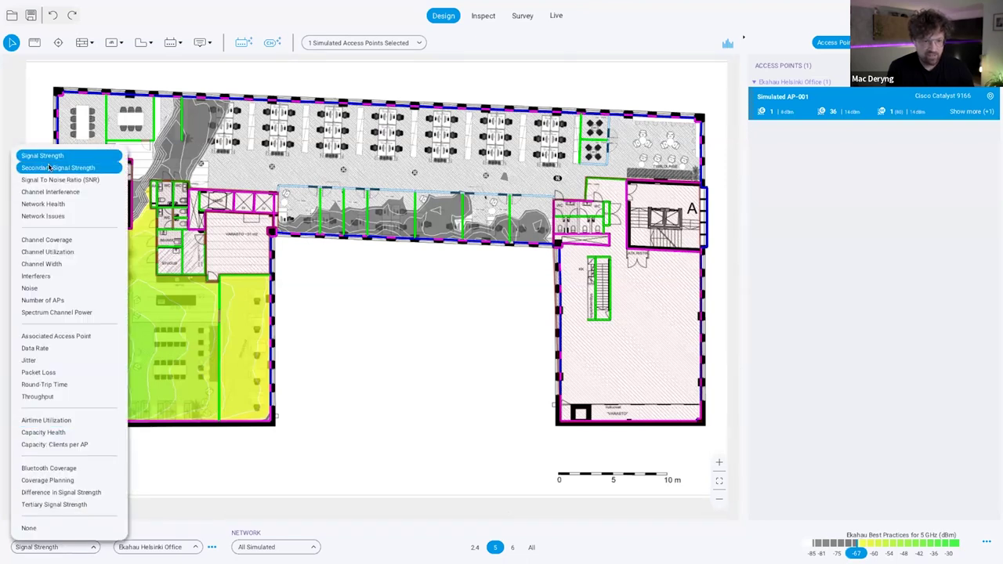
left_click(47, 165)
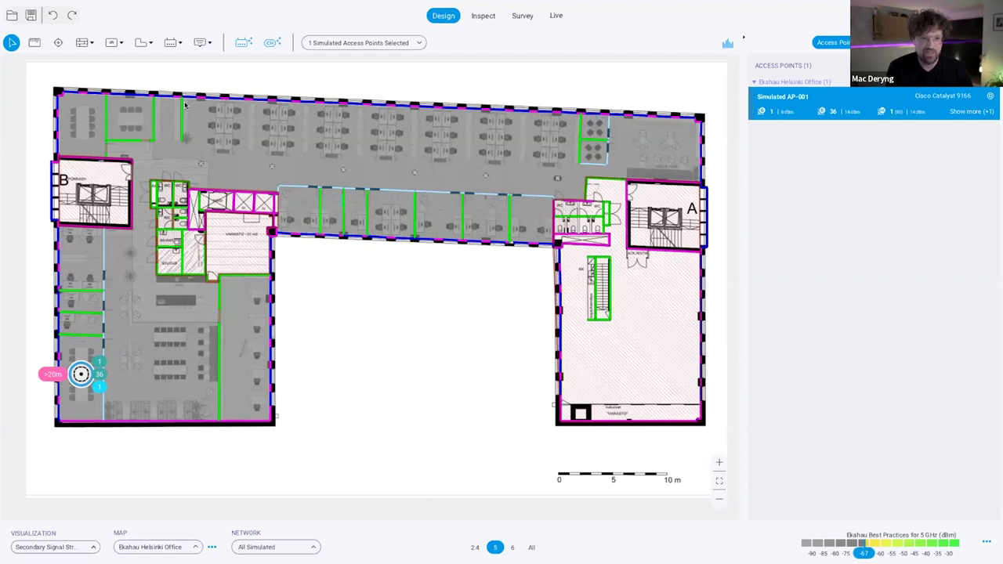
- Place Cisco Catalyst 9166 access points in the lounge above stairwell A, the small meeting room near stairwell B, and two spots in the open-plan desk area
left_click(170, 43)
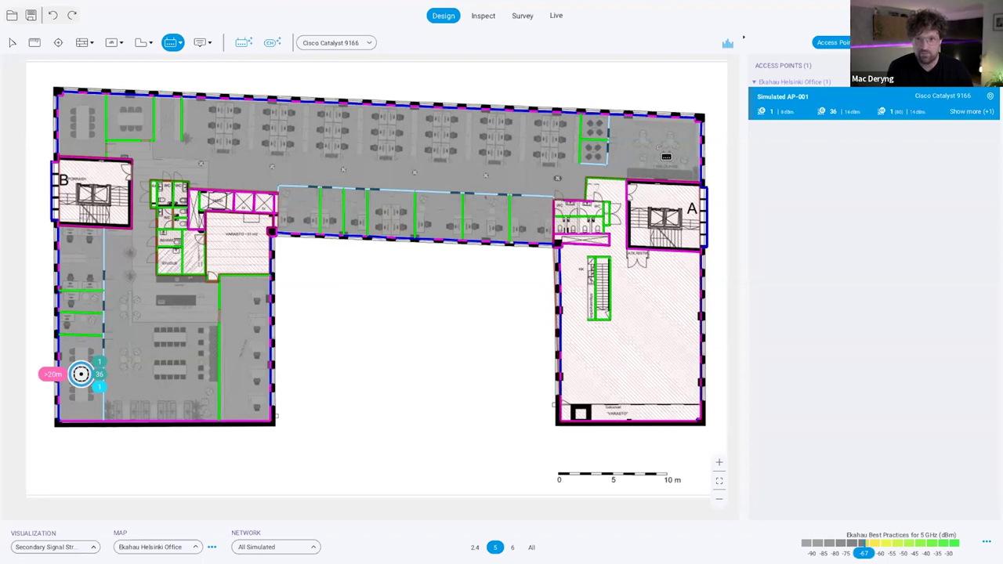
left_click(655, 146)
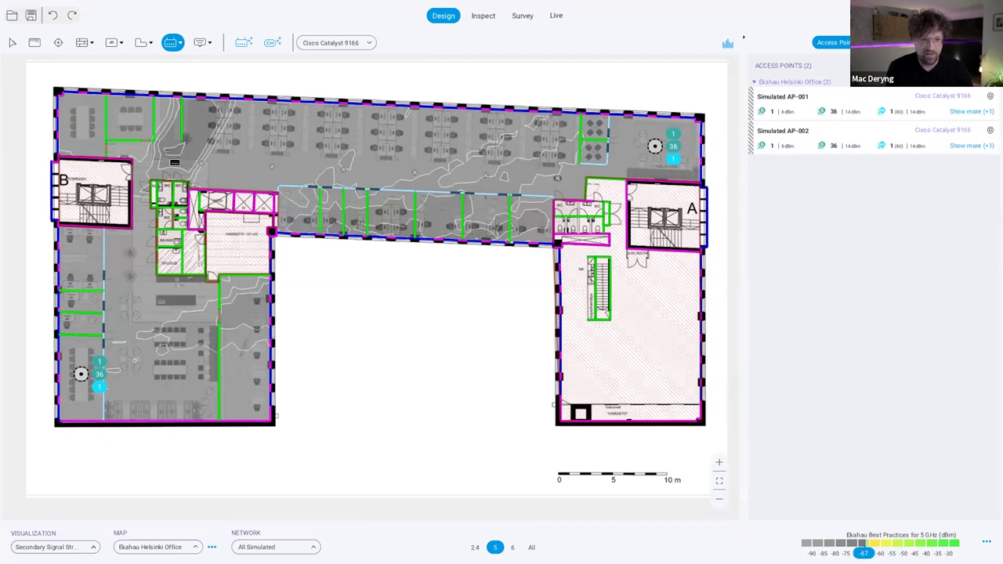
left_click(131, 120)
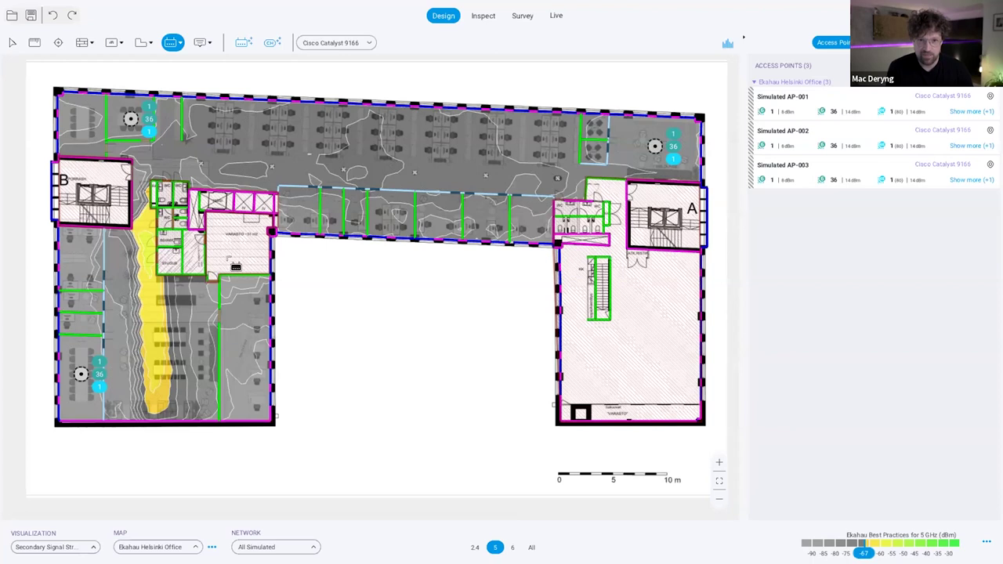
left_click(310, 156)
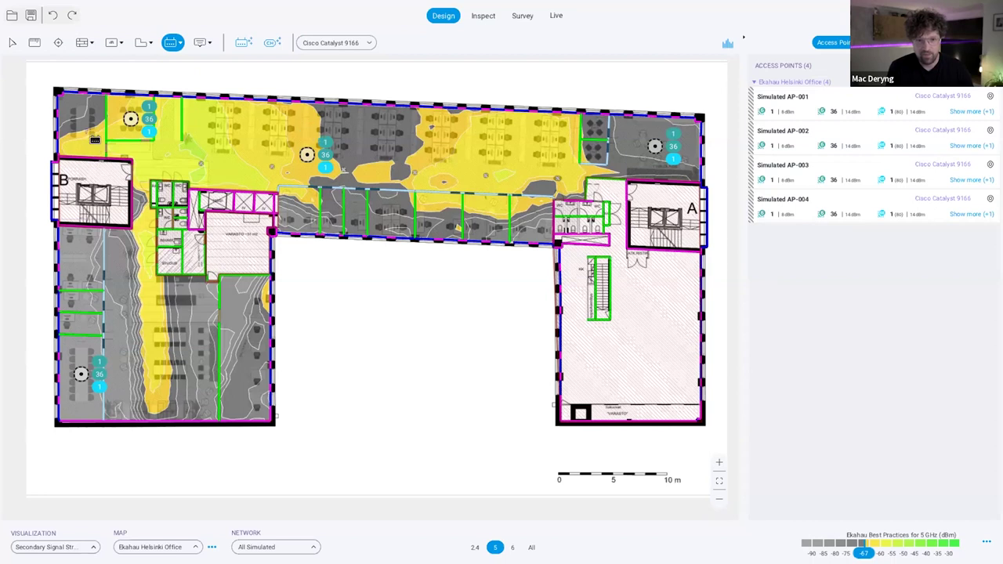
left_click(448, 157)
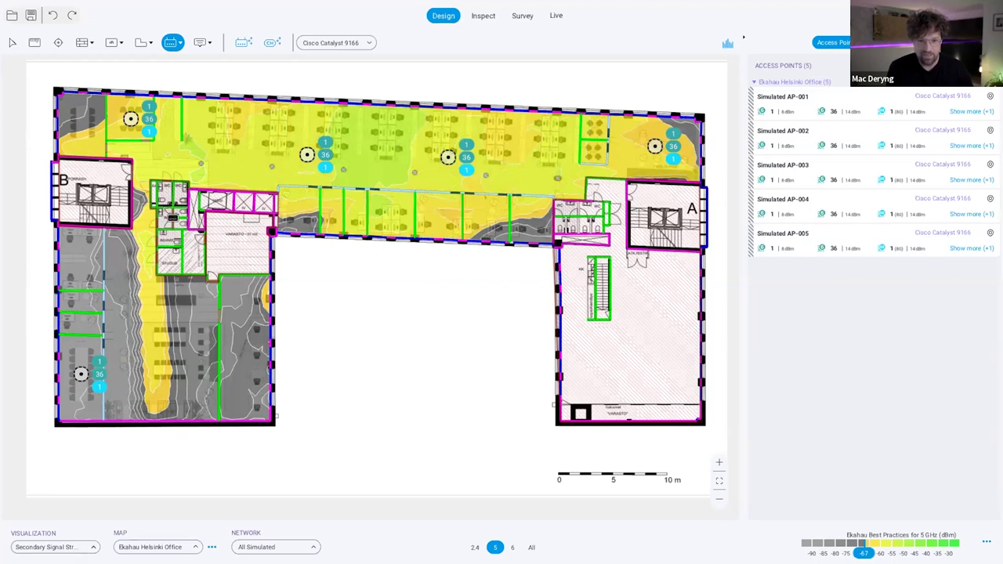
- Place two more Catalyst 9166 access points in the west wing: one in its east-side room, one in the corridor southeast of stairwell B
left_click(244, 341)
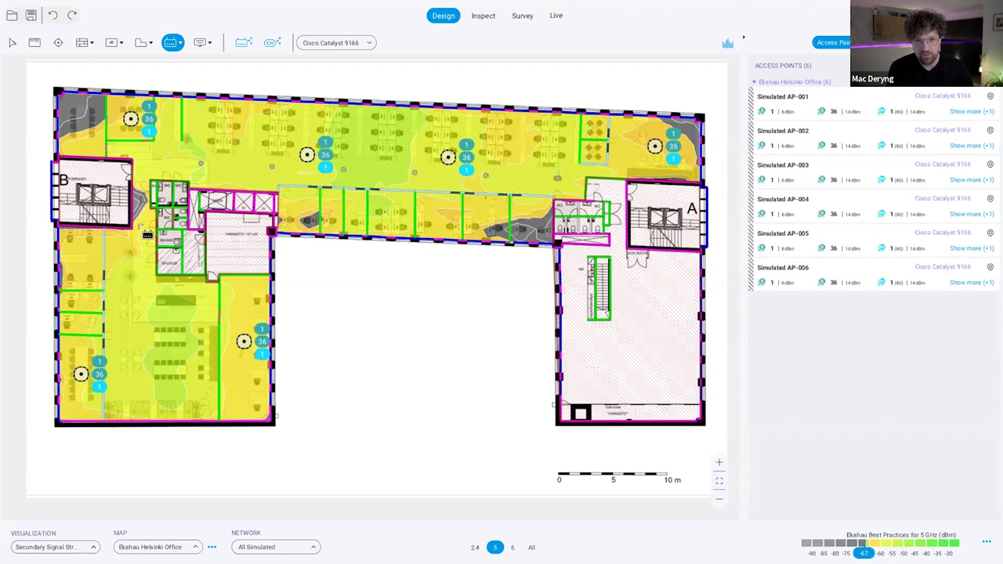
left_click(125, 264)
left_click(12, 42)
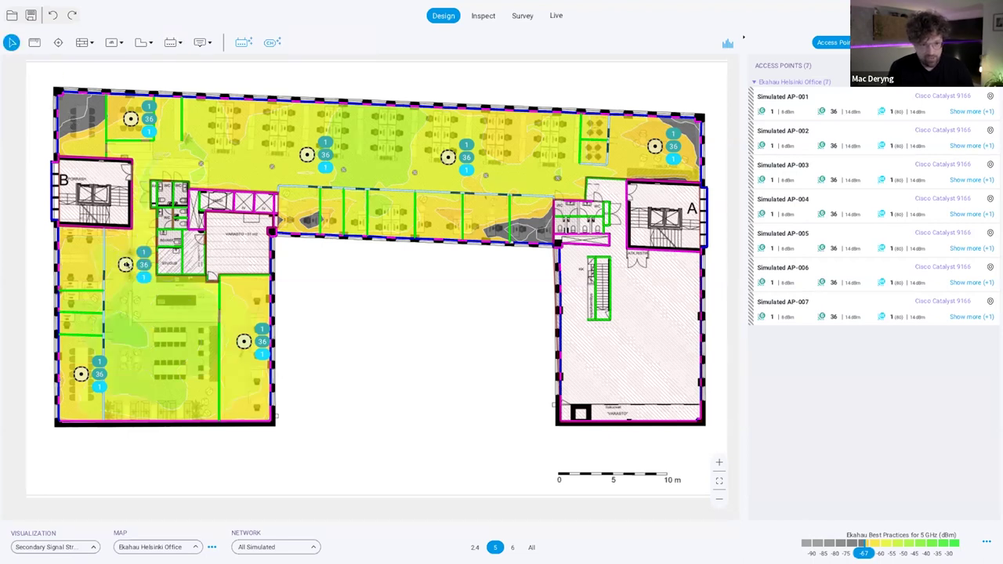
- Compare the individual Signal Strength coverage of the corridor access point near stairwell B and the one in the small meeting room to its north
left_click(126, 265)
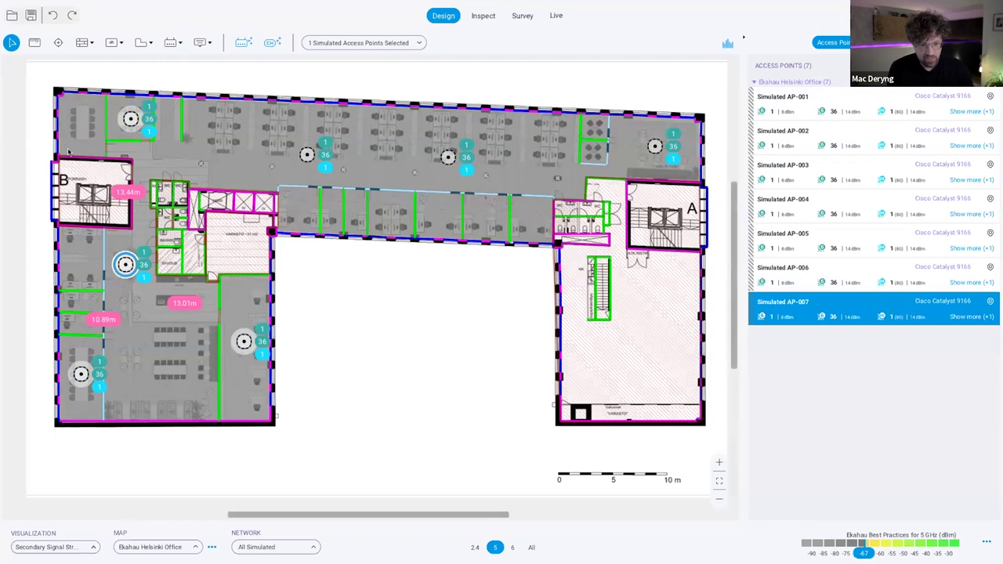
left_click(84, 547)
left_click(109, 156)
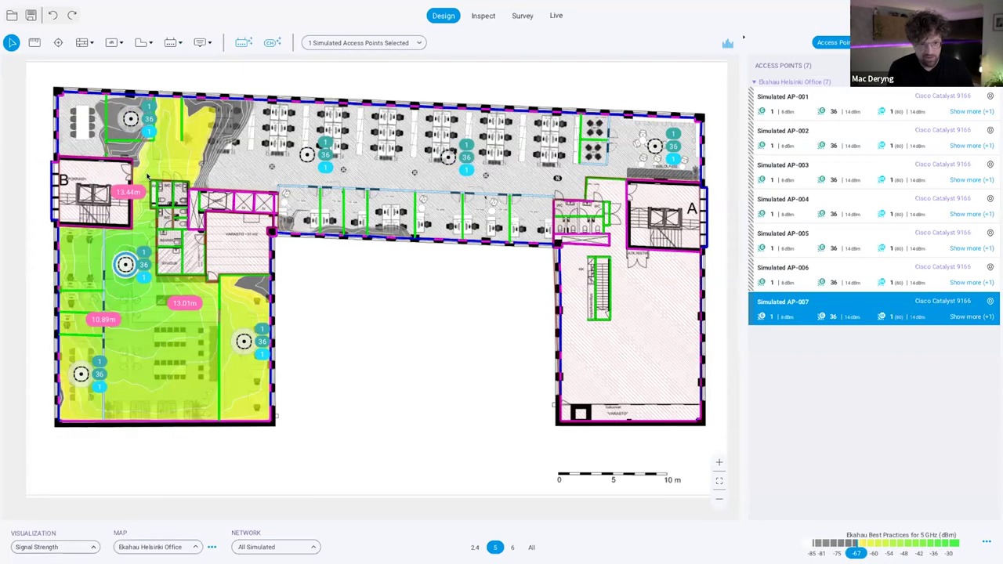
left_click(306, 154)
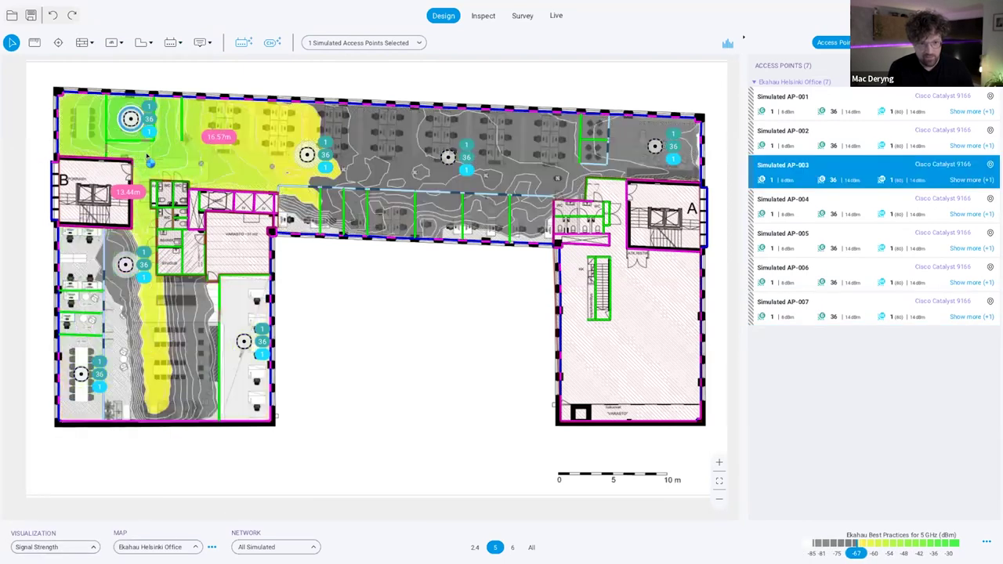
left_click(126, 264)
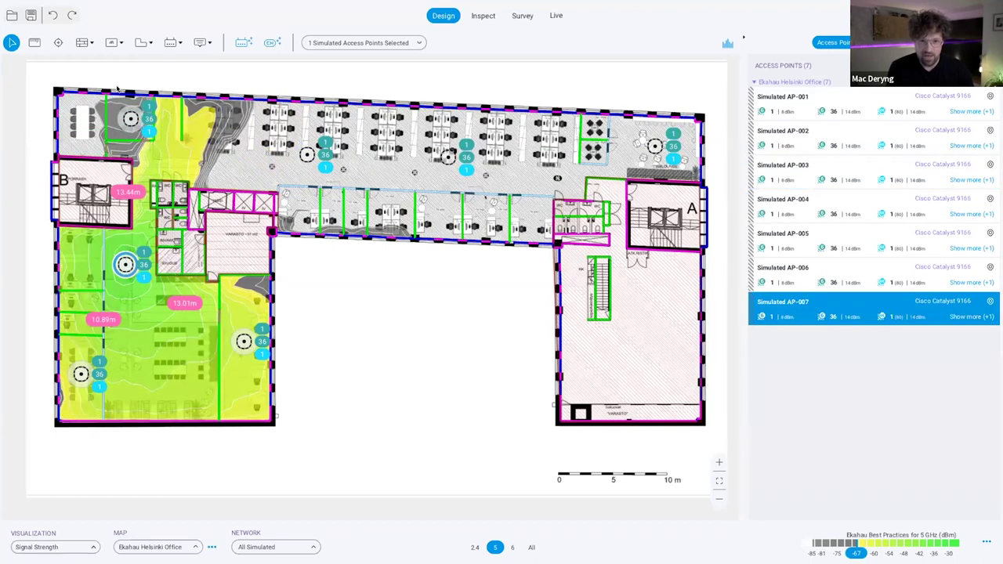
mouse_move(131, 117)
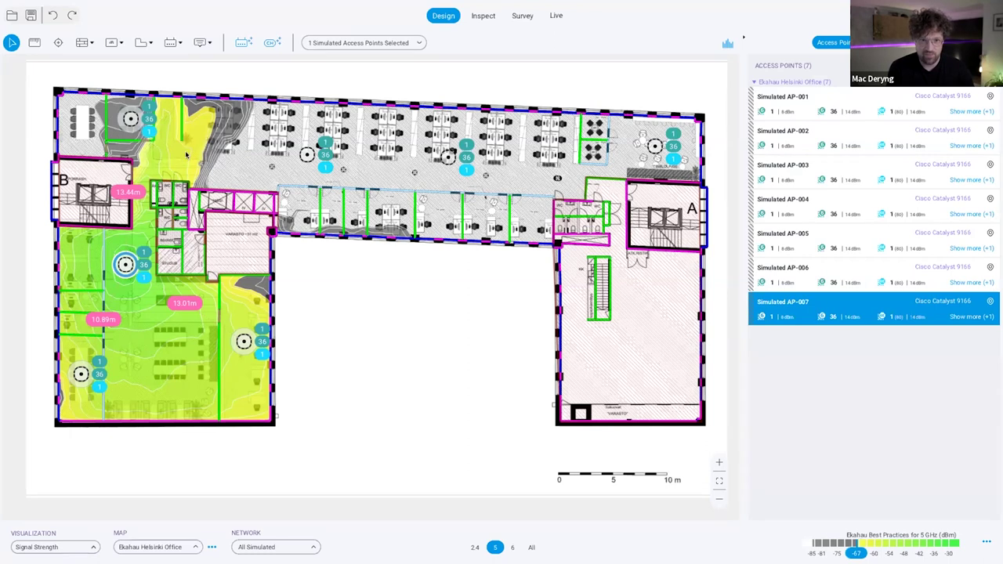
- Clear the access point selection to view the combined signal strength, and switch the visualization to Secondary Signal Strength
left_click(171, 173)
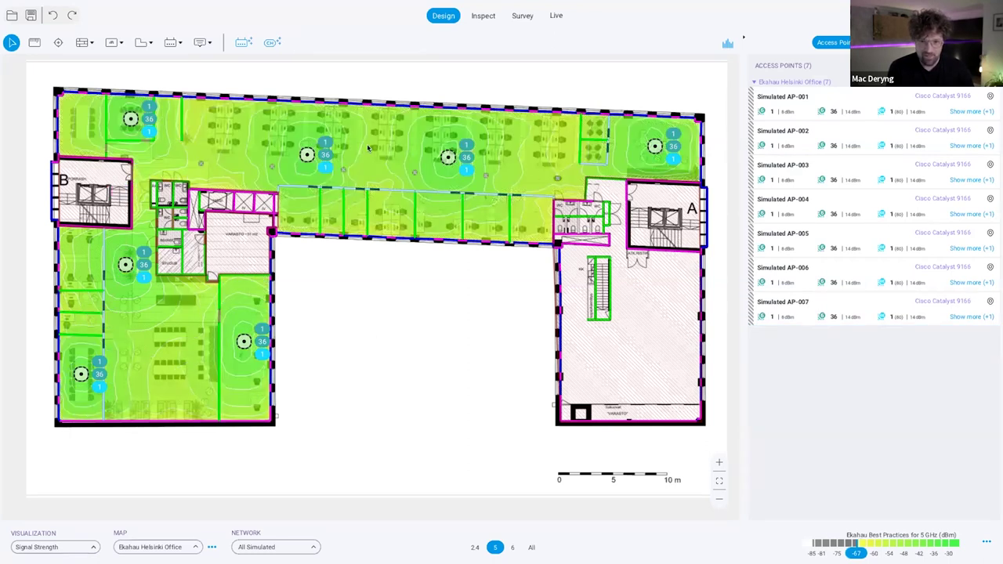
left_click(76, 547)
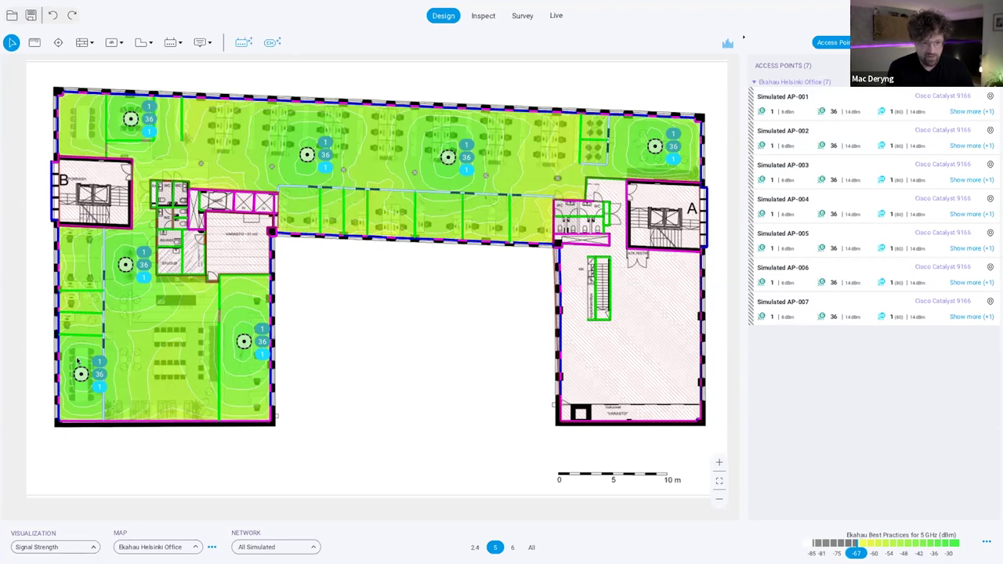
left_click(35, 168)
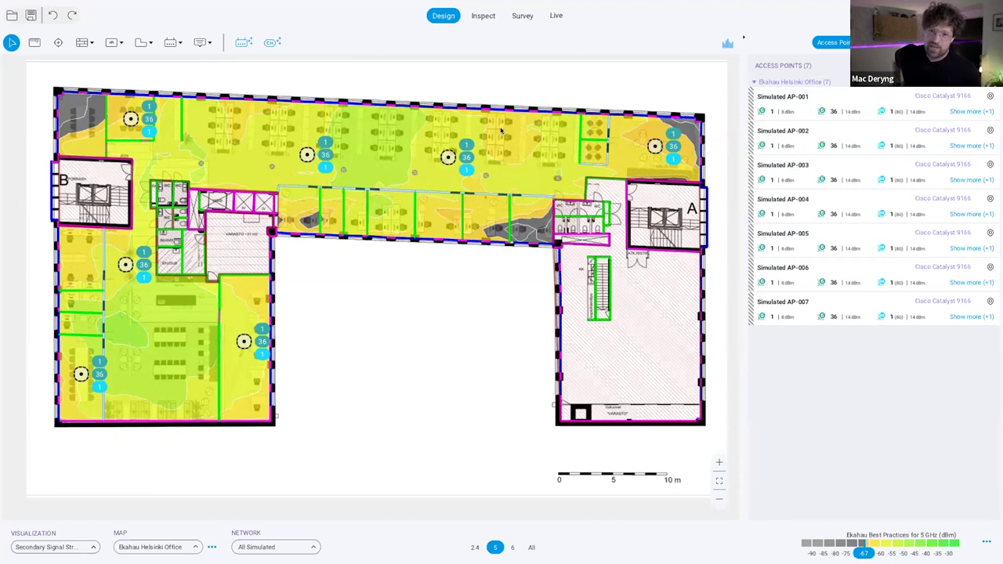
left_click(51, 545)
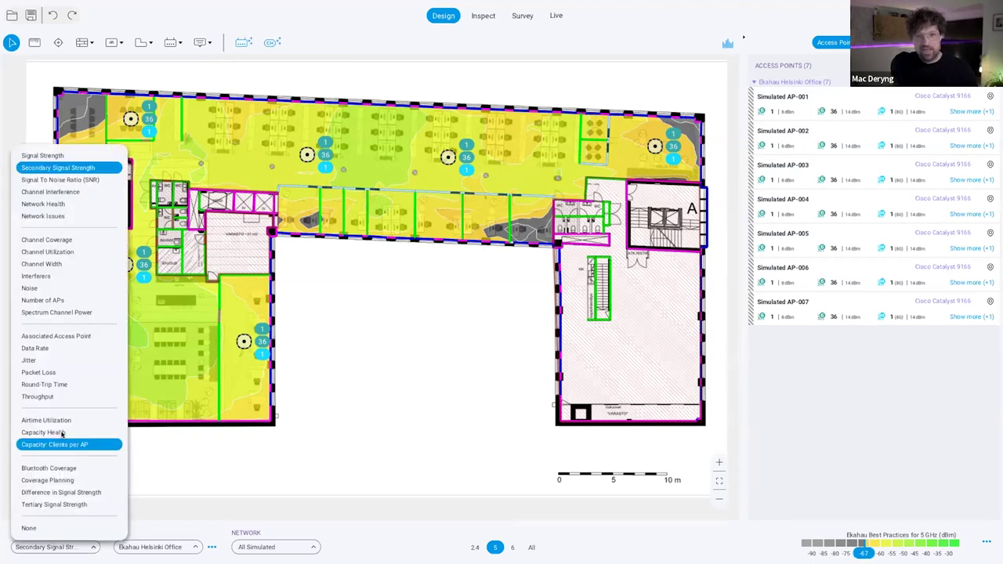
left_click(230, 141)
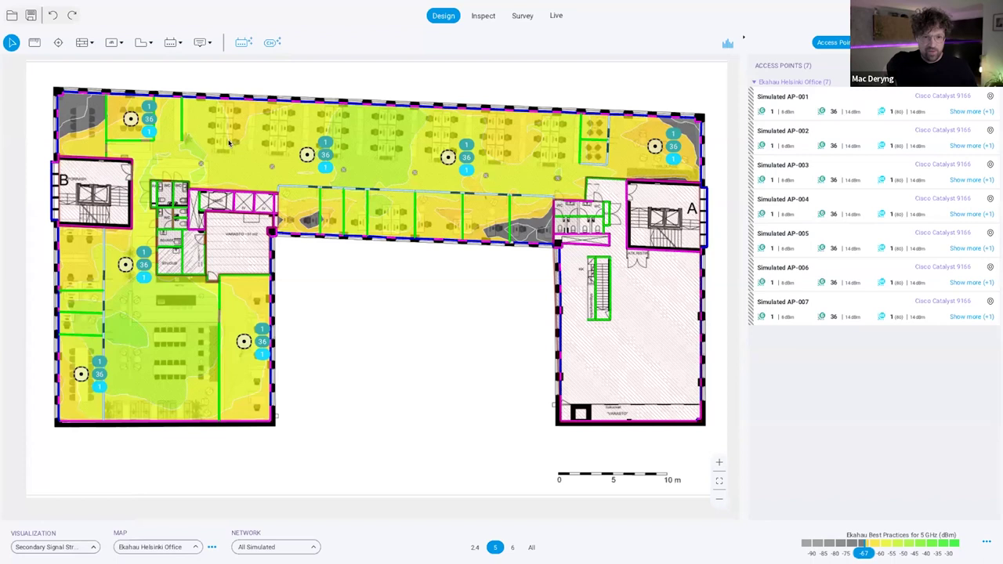
- Create a channel plan for all My Networks access points on 2.4, 5 and 6 GHz, with disabling of unnecessary 2.4 GHz radios turned off
left_click(271, 42)
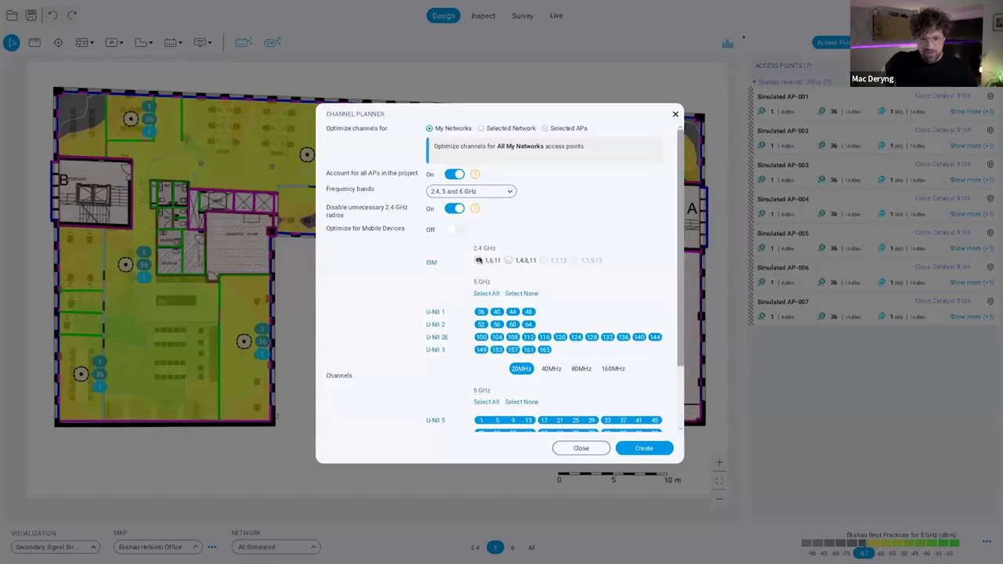
left_click(455, 209)
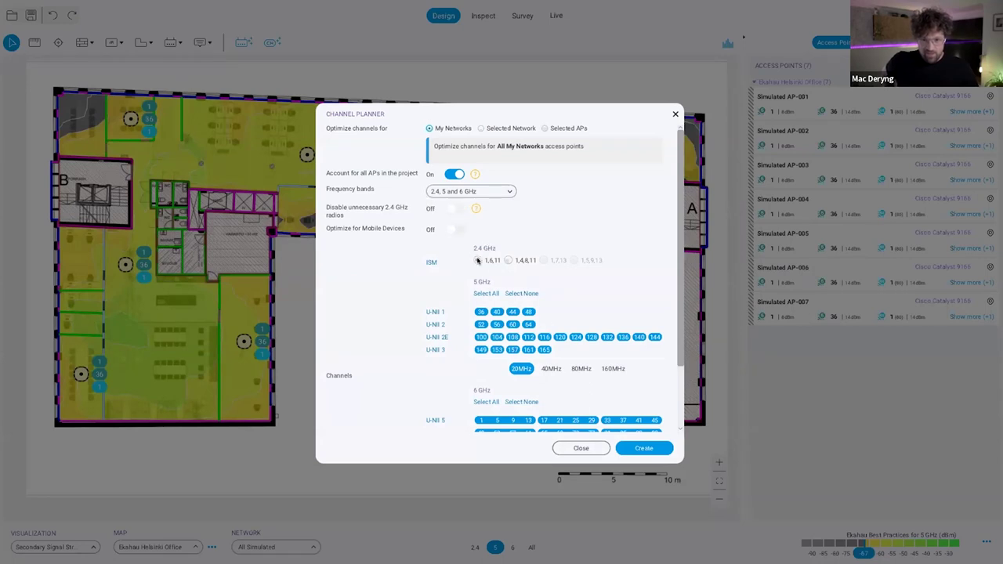
scroll(530, 365, "down", 2)
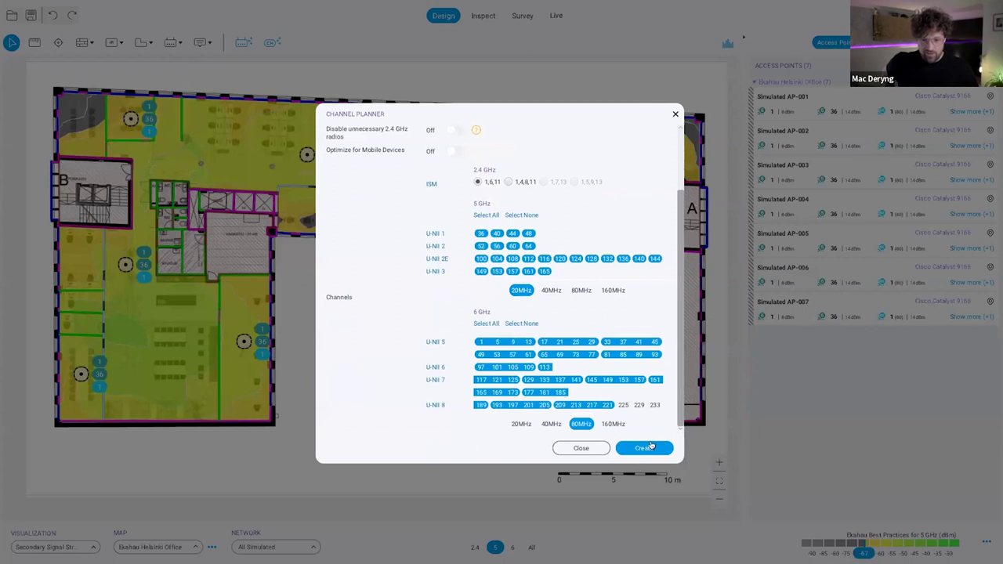
left_click(649, 446)
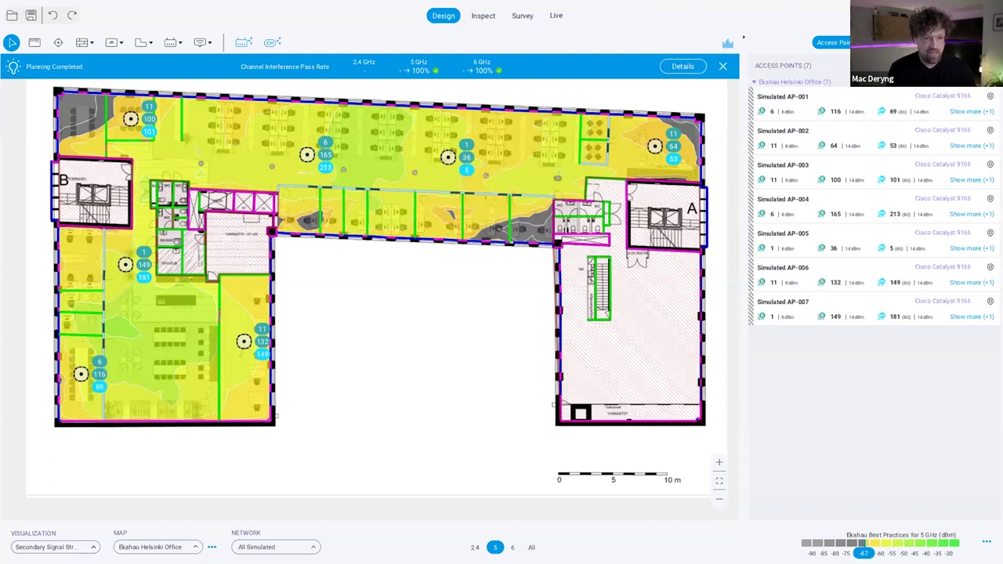
- Review the Network Health visualization of the floor, and return to Secondary Signal Strength
left_click(55, 547)
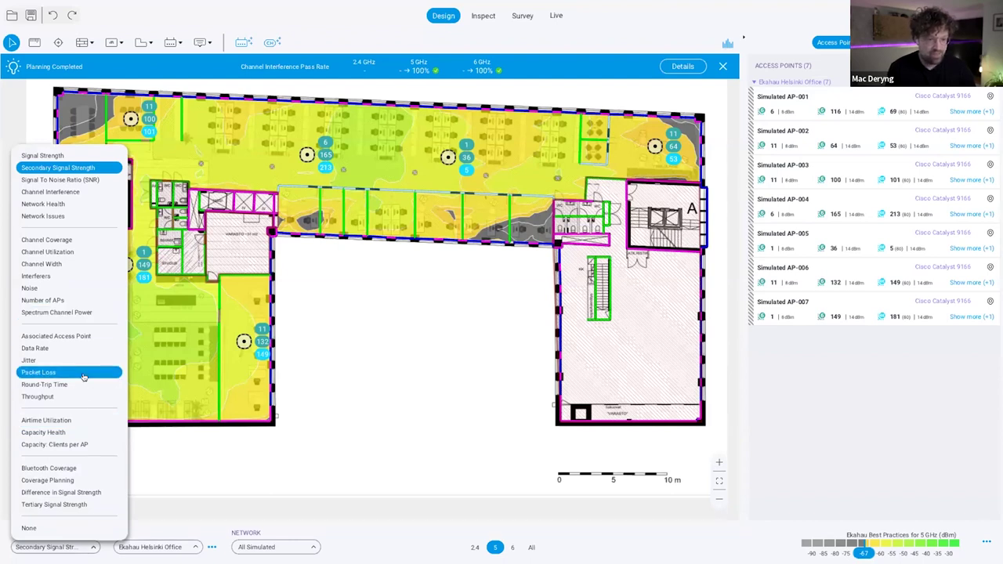
left_click(76, 205)
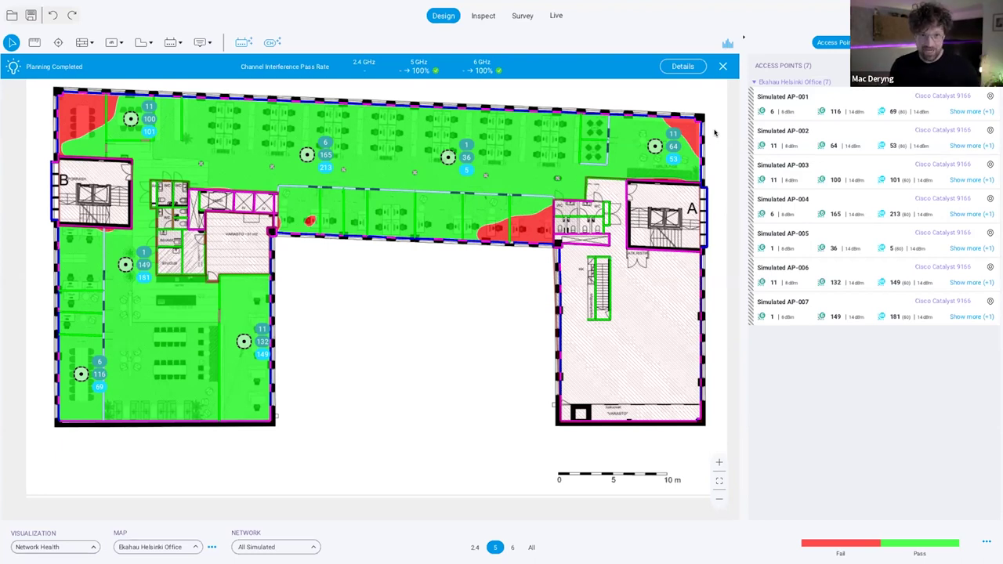
left_click(47, 548)
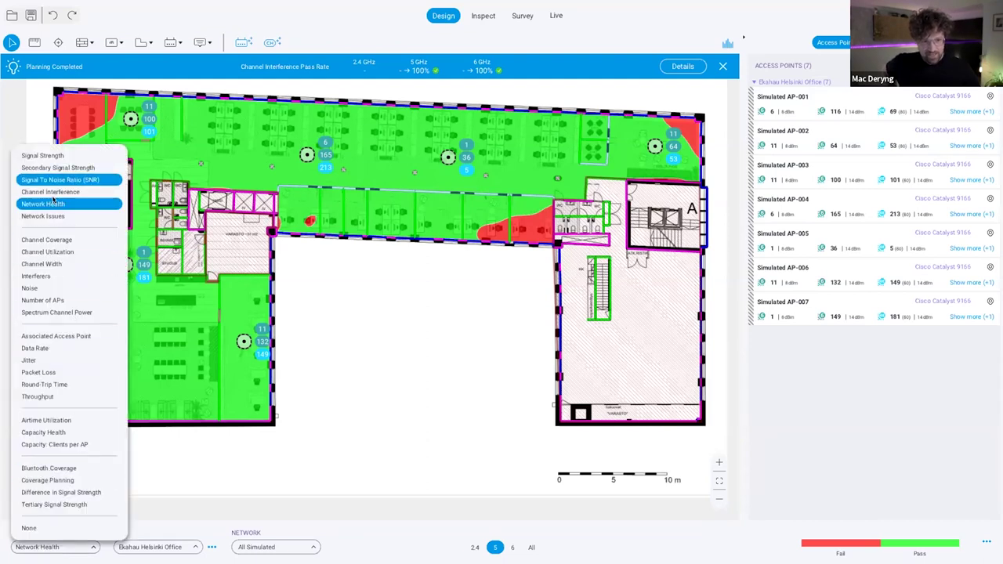
left_click(55, 167)
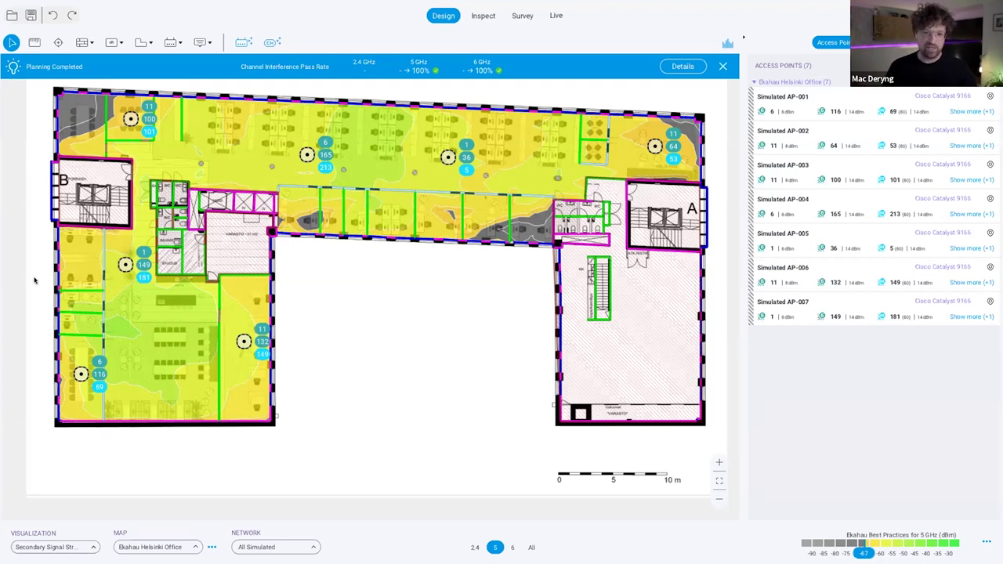
- Inspect the 5 GHz radio's transmit power and EIRP in the settings of Simulated AP-004, and close them without changes
mouse_move(143, 270)
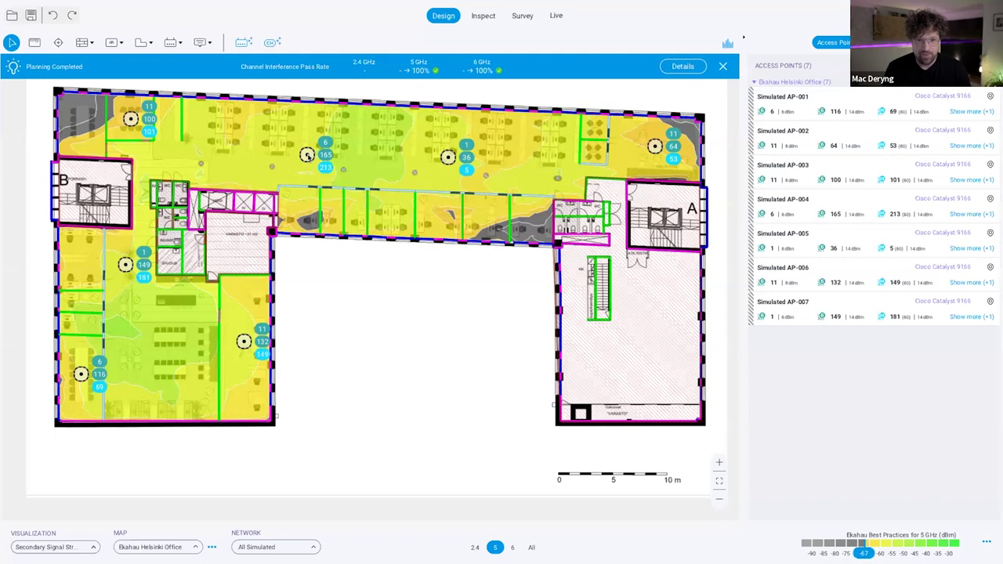
left_click(307, 155)
right_click(308, 155)
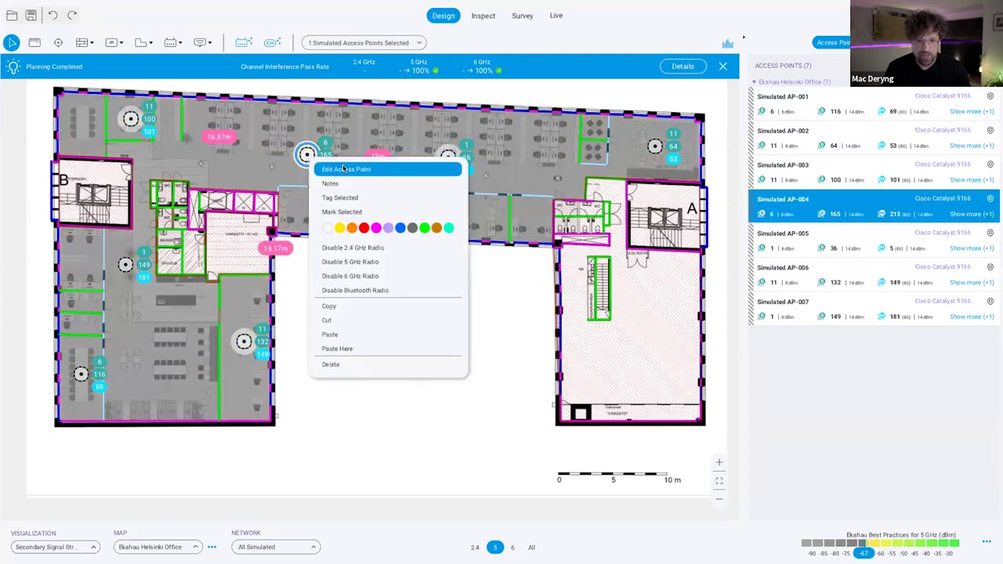
left_click(343, 168)
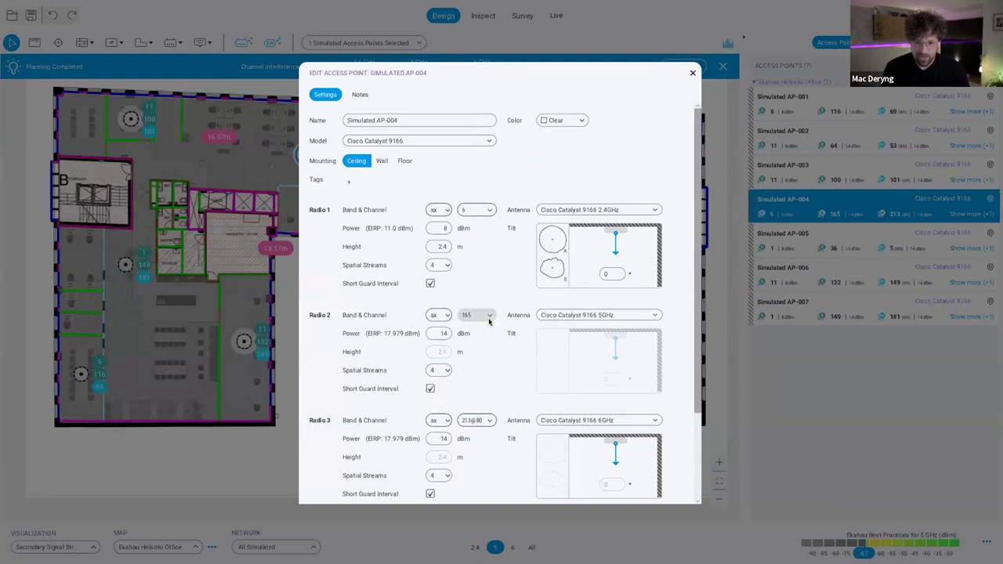
left_click_drag(434, 333, 451, 334)
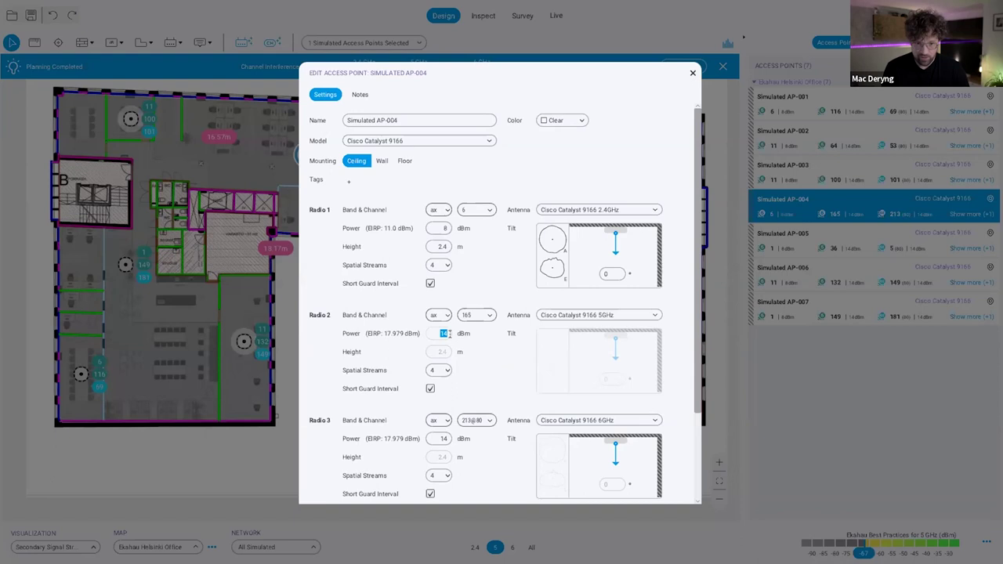
left_click(379, 335)
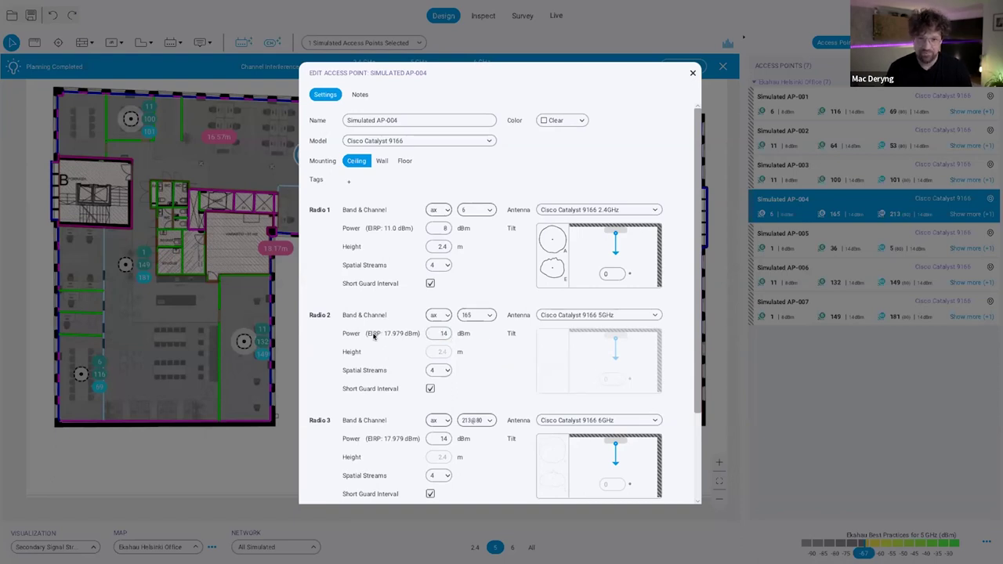
mouse_move(373, 335)
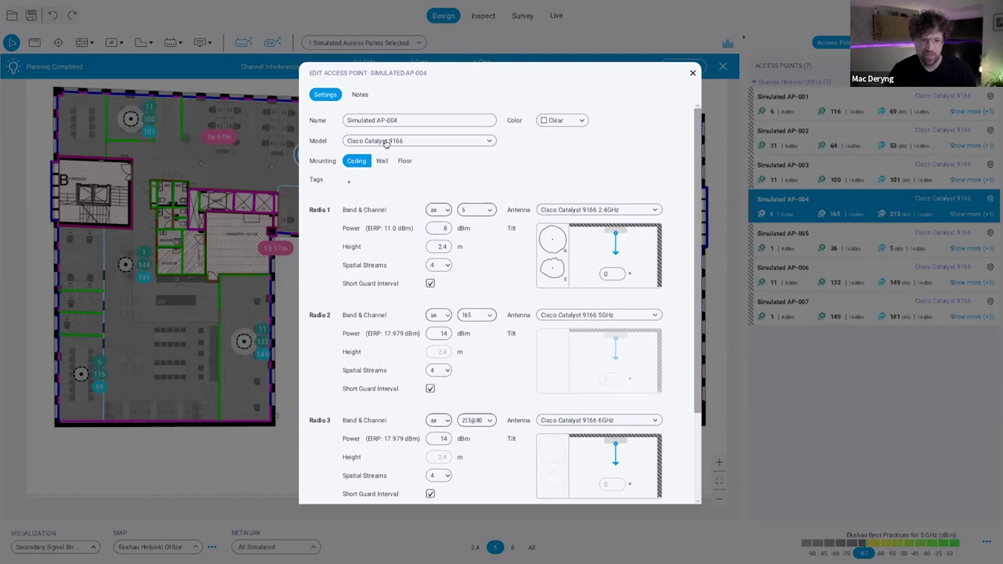
left_click(692, 73)
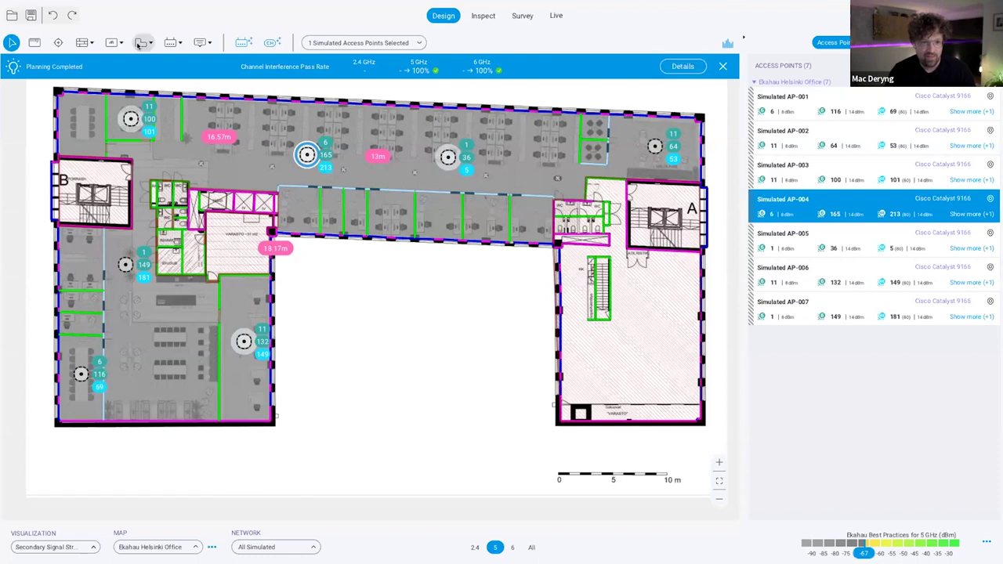
- Place a Cisco C9130e + C-ANT9103 access point between the two open-plan desk access points, just above the row of small rooms
left_click(150, 44)
left_click(173, 43)
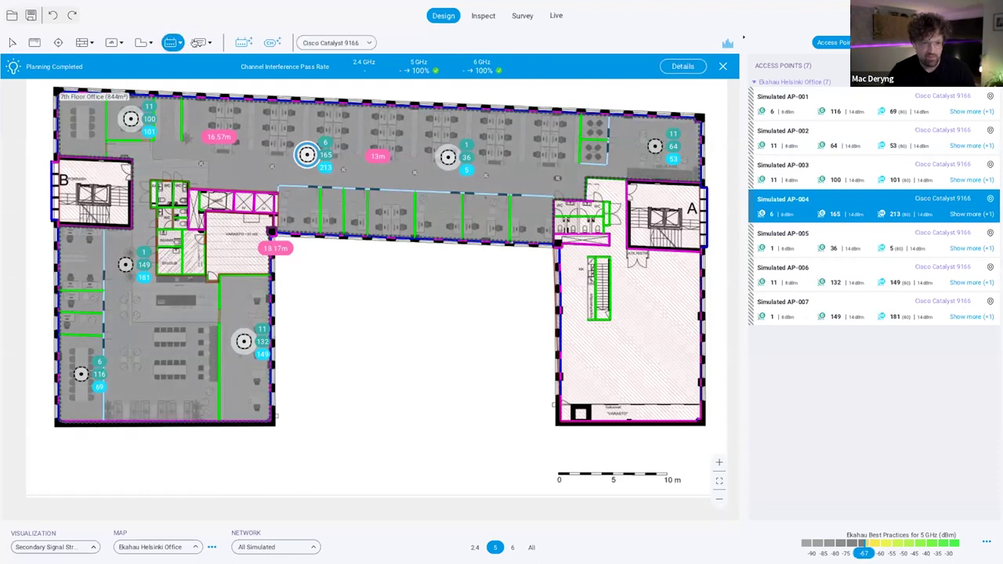
left_click(337, 44)
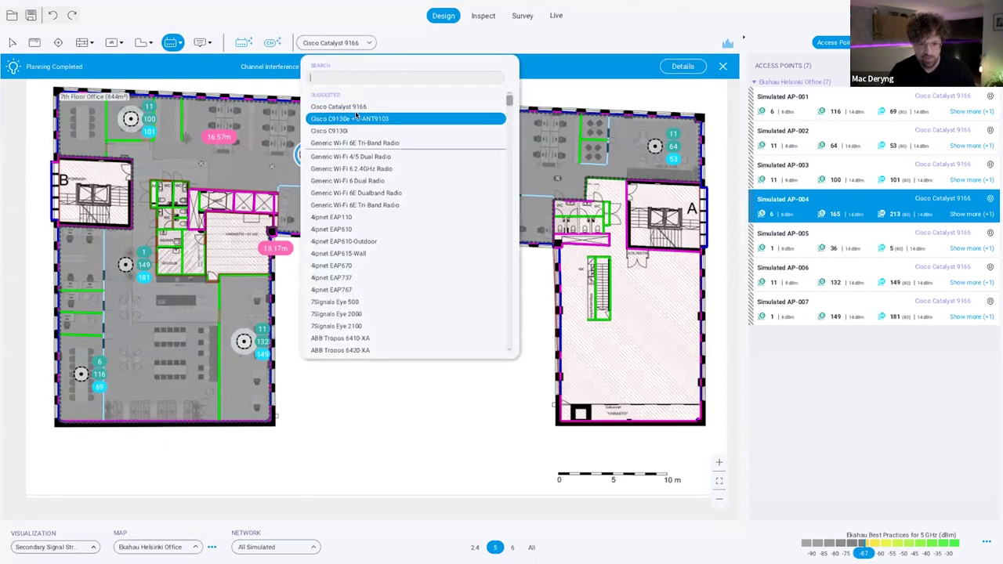
left_click(383, 119)
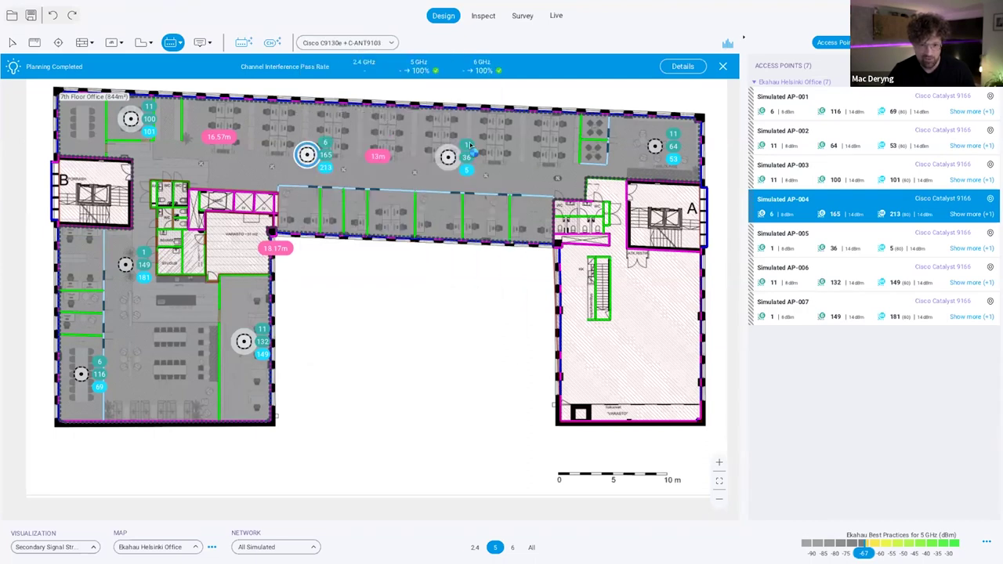
left_click(404, 186)
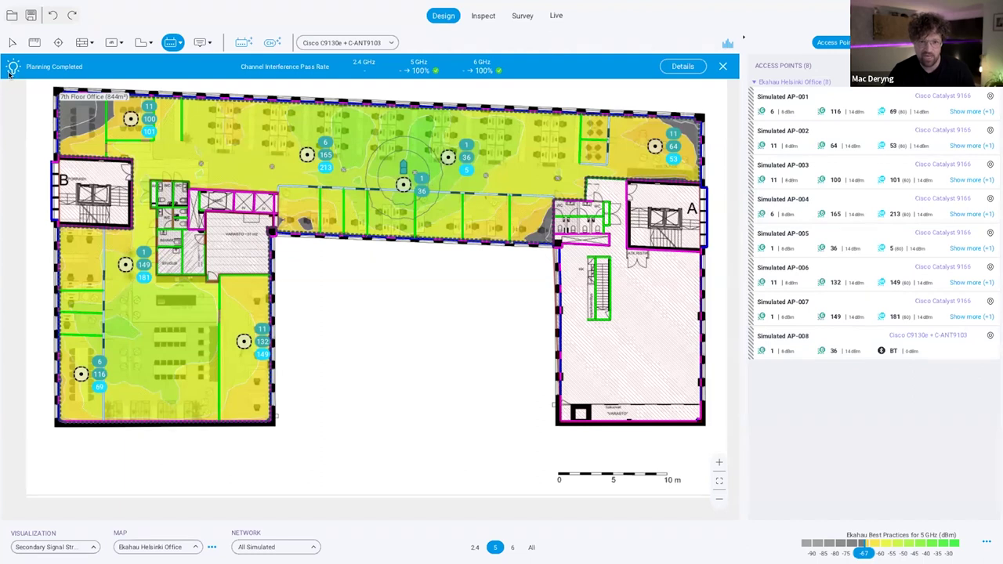
left_click(11, 44)
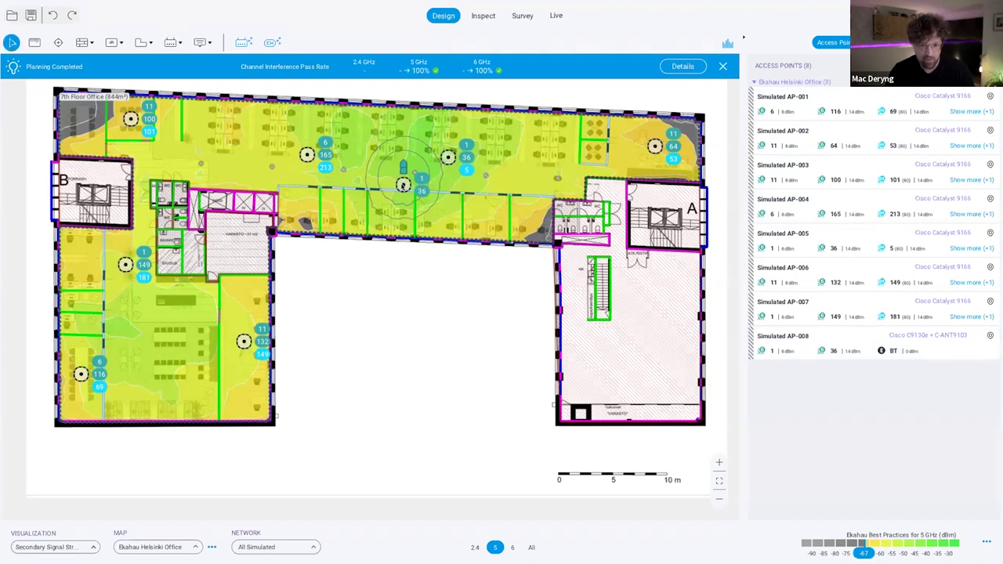
- Examine the 5 GHz transmit power and EIRP in the settings of the C9130e + C-ANT9103 access point
right_click(414, 194)
left_click(492, 198)
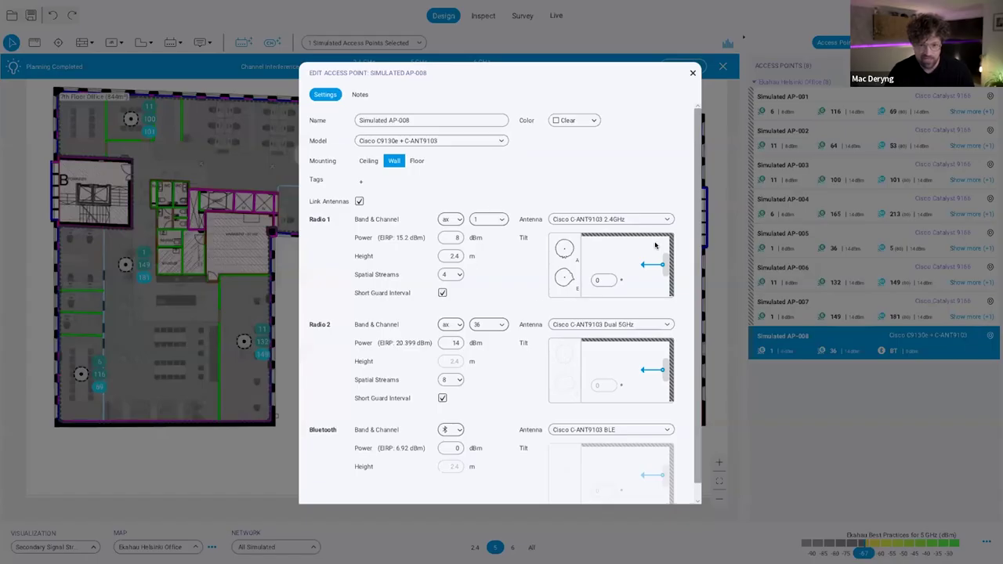
double_click(454, 342)
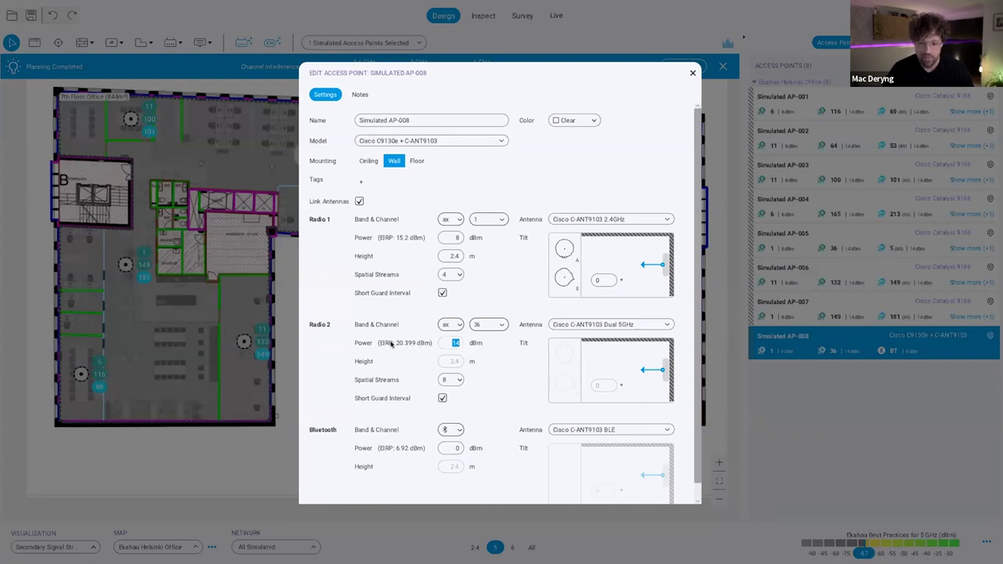
- Check the C-ANT9103 antenna's 5 GHz gain in the Cisco data sheet in Chrome, and return to Ekahau to close the access point settings
key("ctrl+Left")
left_click(365, 190)
left_click_drag(361, 190, 420, 192)
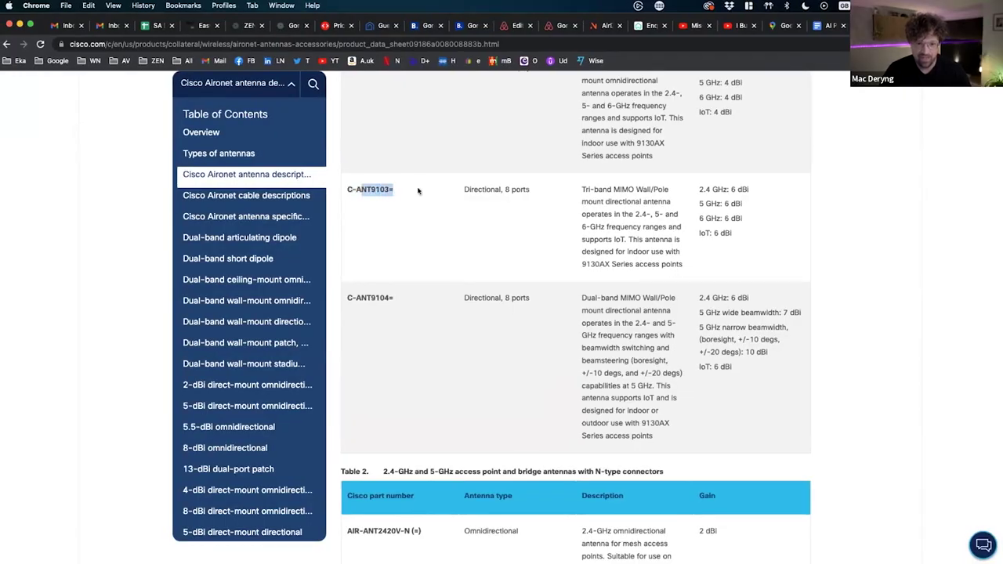
left_click_drag(739, 204, 716, 204)
left_click(739, 204)
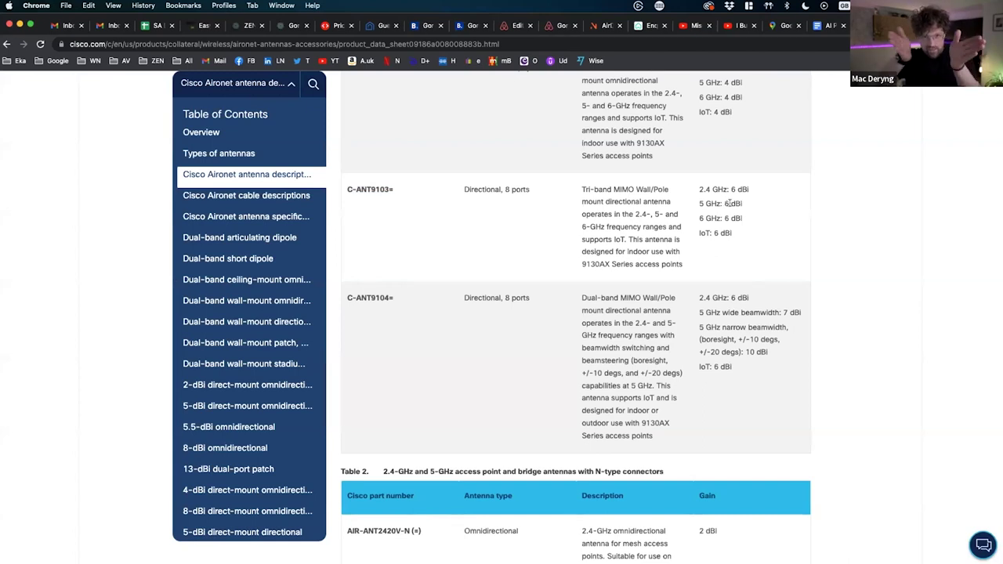
key("ctrl+Right")
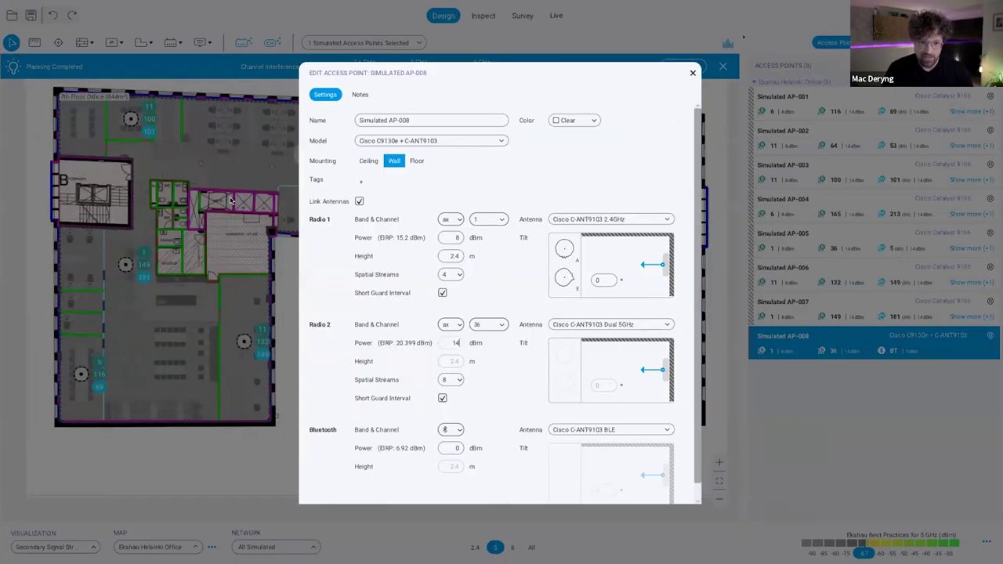
left_click(692, 73)
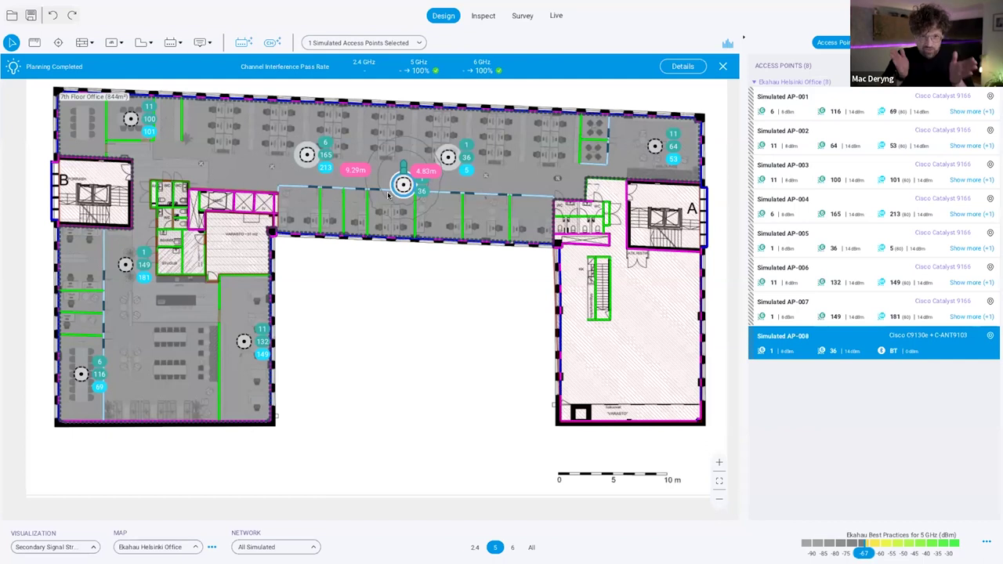
- Reopen the directional access point's settings to compare its 5 GHz power with its EIRP, and close them unchanged
mouse_move(388, 195)
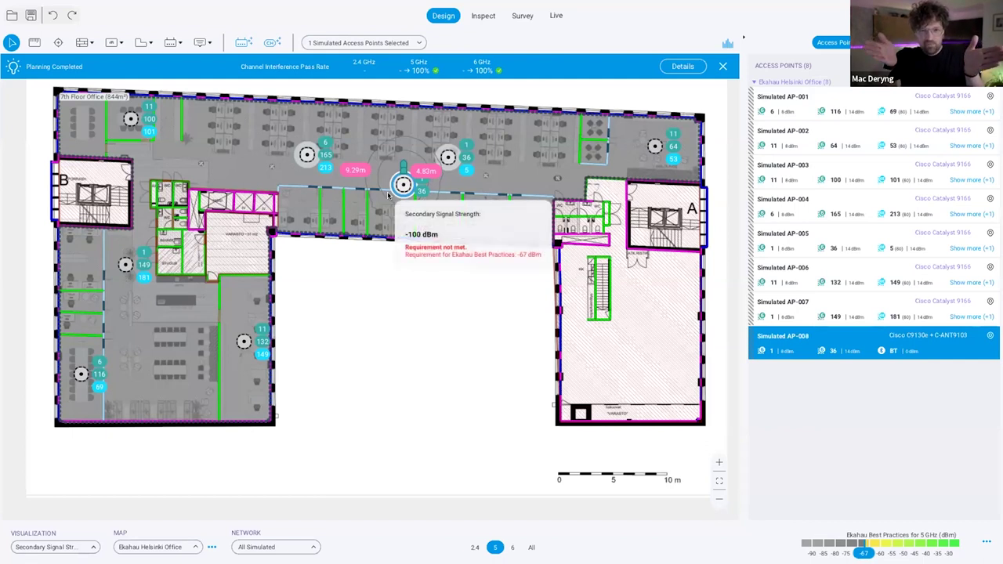
right_click(401, 188)
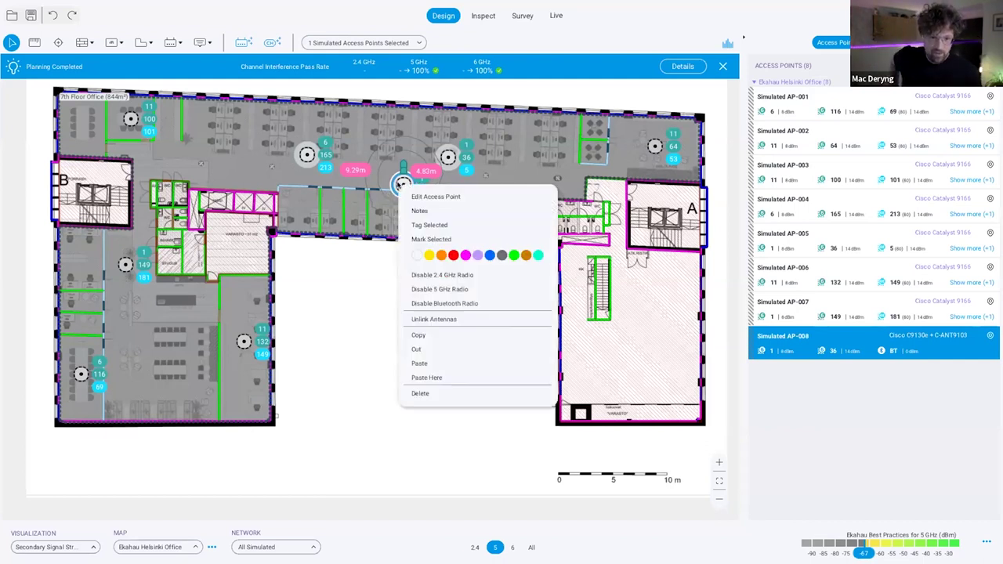
left_click(412, 196)
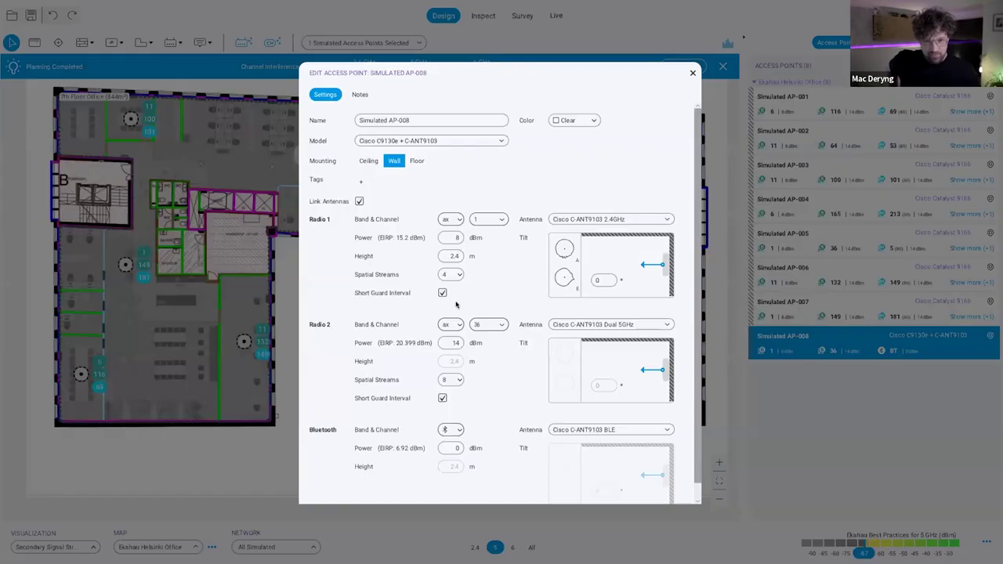
left_click_drag(451, 343, 474, 344)
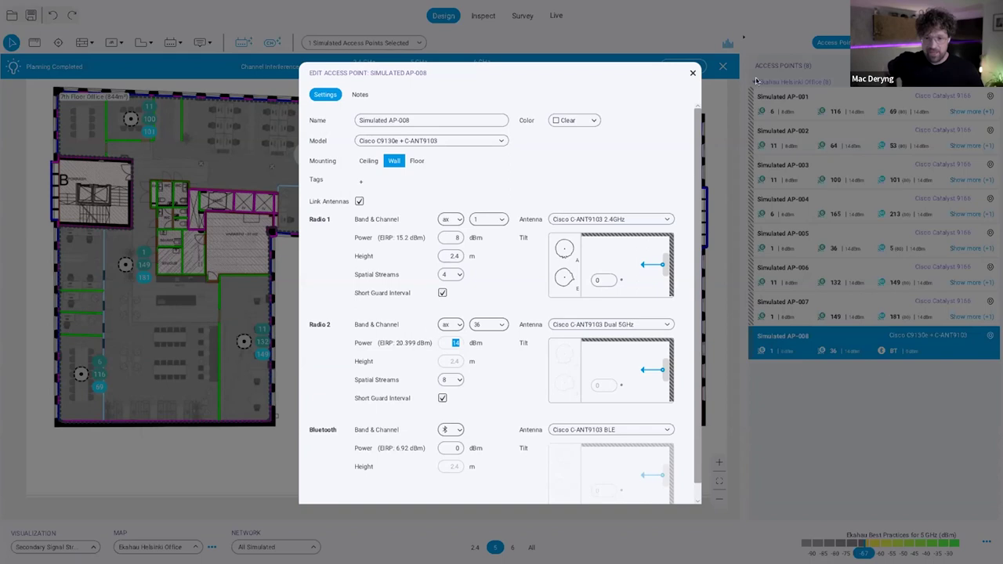
left_click(693, 73)
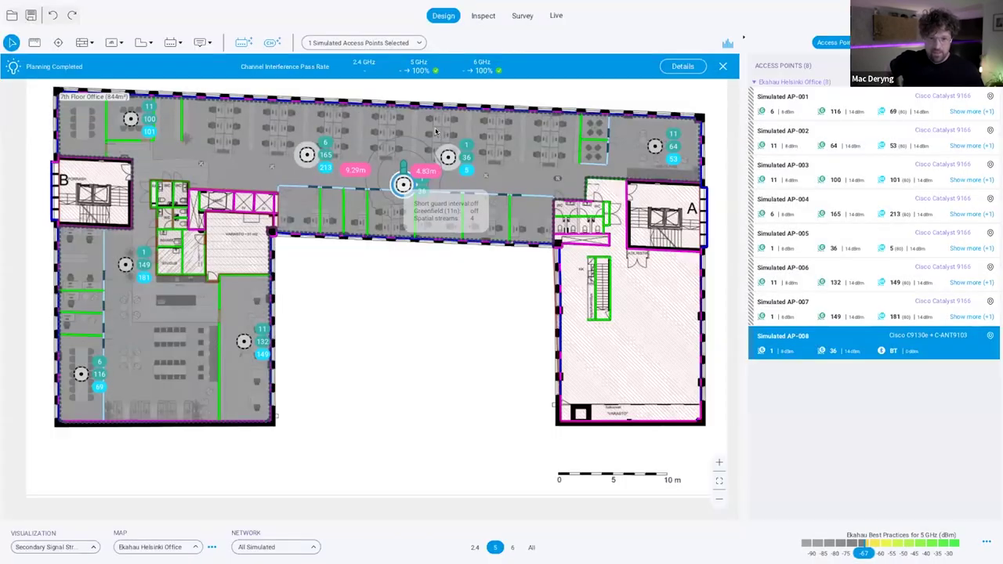
- Delete the C9130e + C-ANT9103 access point from the floor plan
left_click(402, 185)
left_click(403, 185)
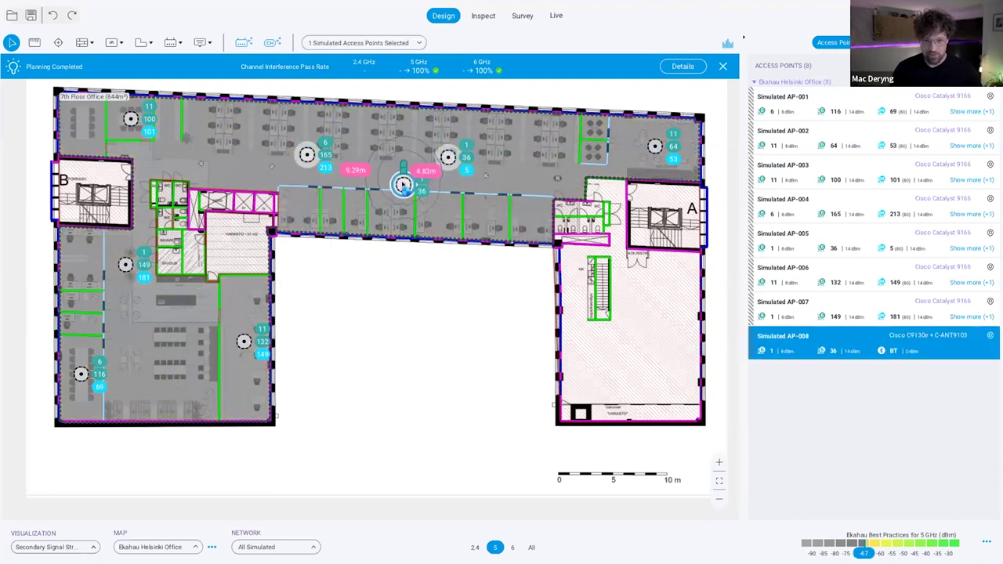
key("Delete")
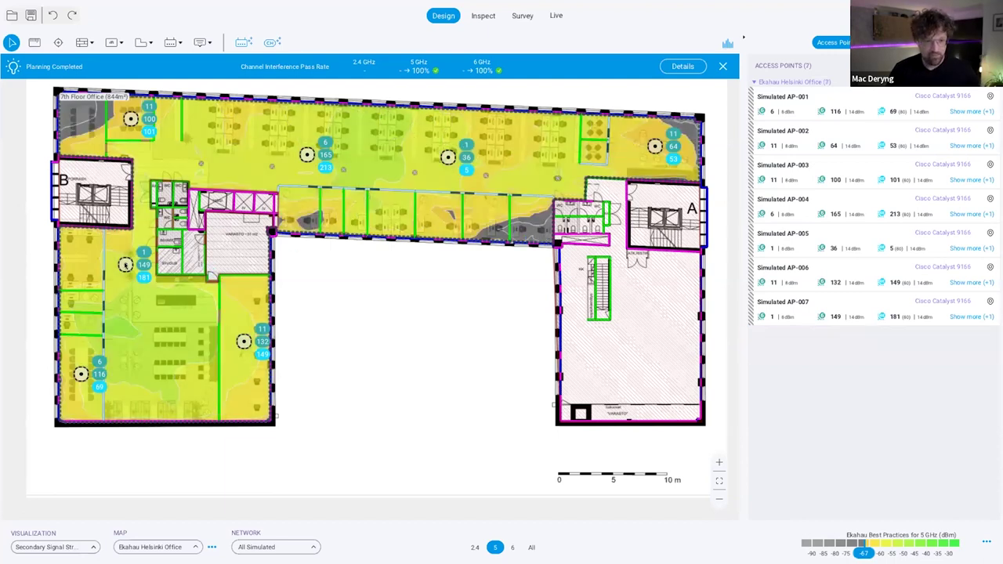
- Display the 5 GHz Signal Strength heatmap for Simulated AP-007 alone
left_click(125, 265)
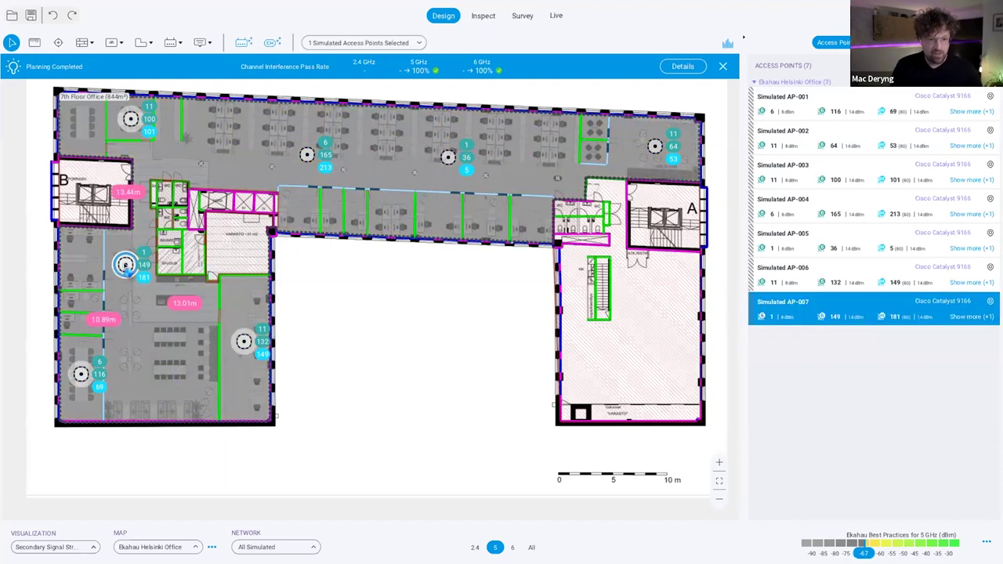
left_click(74, 548)
left_click(65, 153)
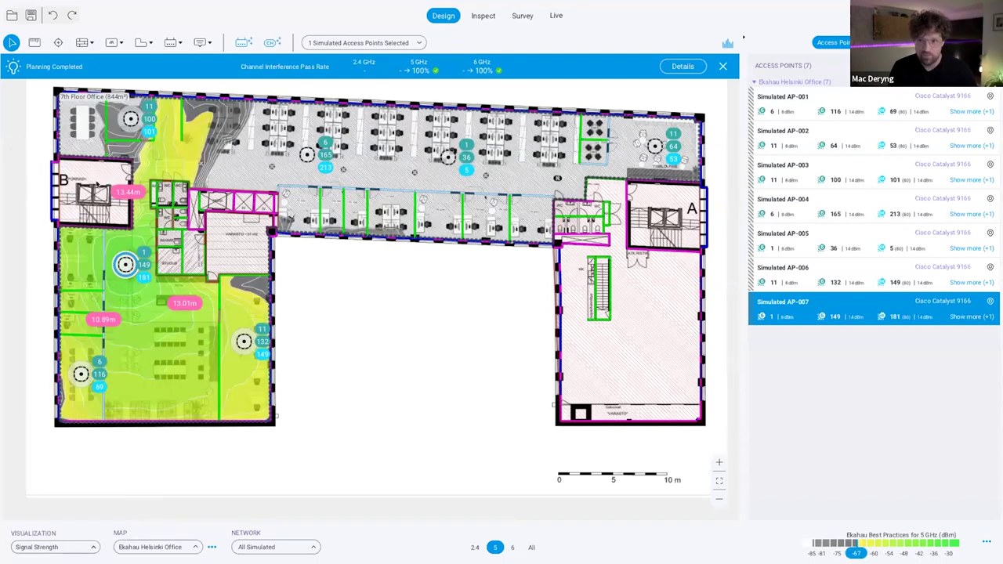
- Check the spacing between Simulated AP-007 and Simulated AP-003, and move Simulated AP-007 into the lower open office, about 6.1 m from Simulated AP-001
scroll(98, 183, "left", 2)
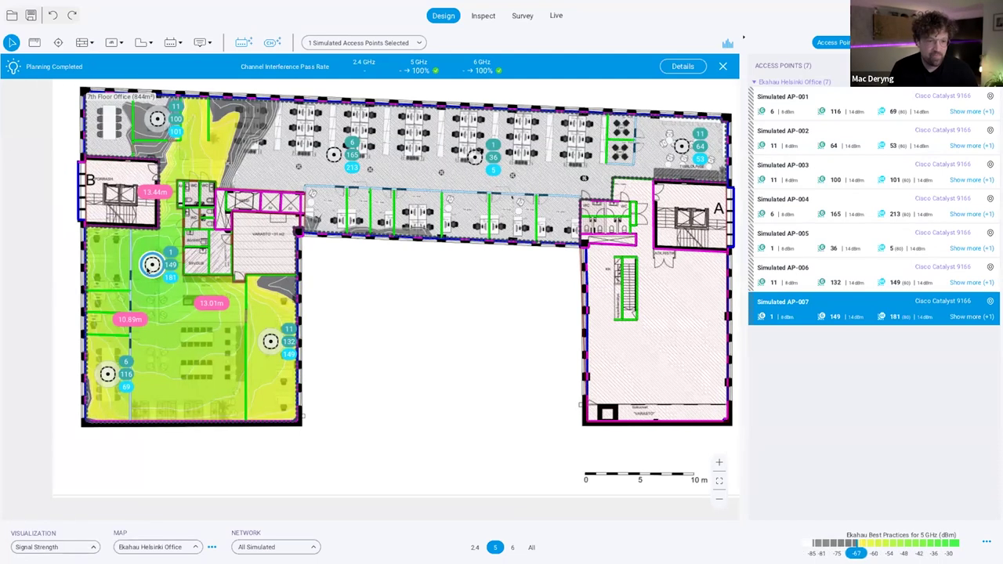
left_click(151, 265)
left_click(152, 264)
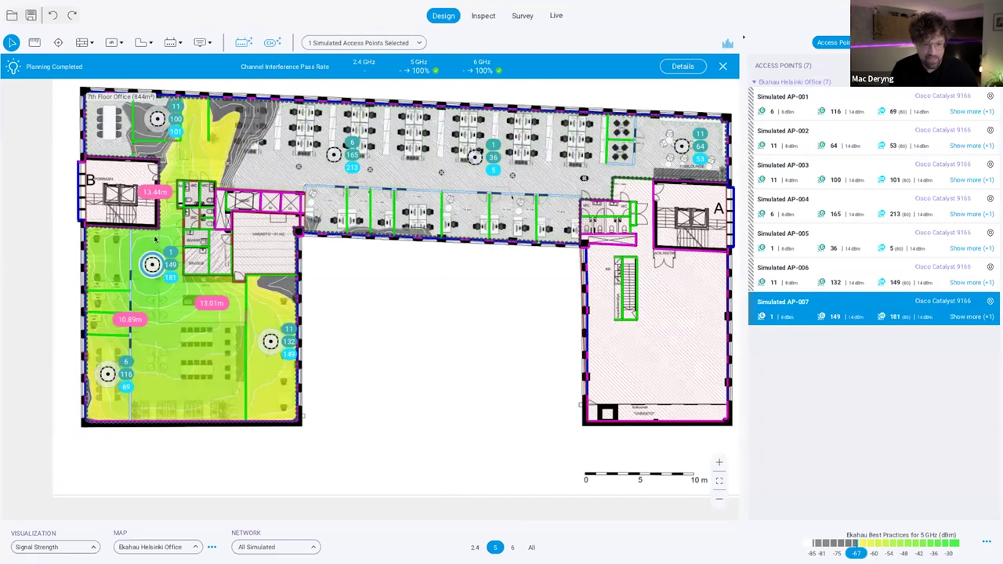
left_click(156, 119)
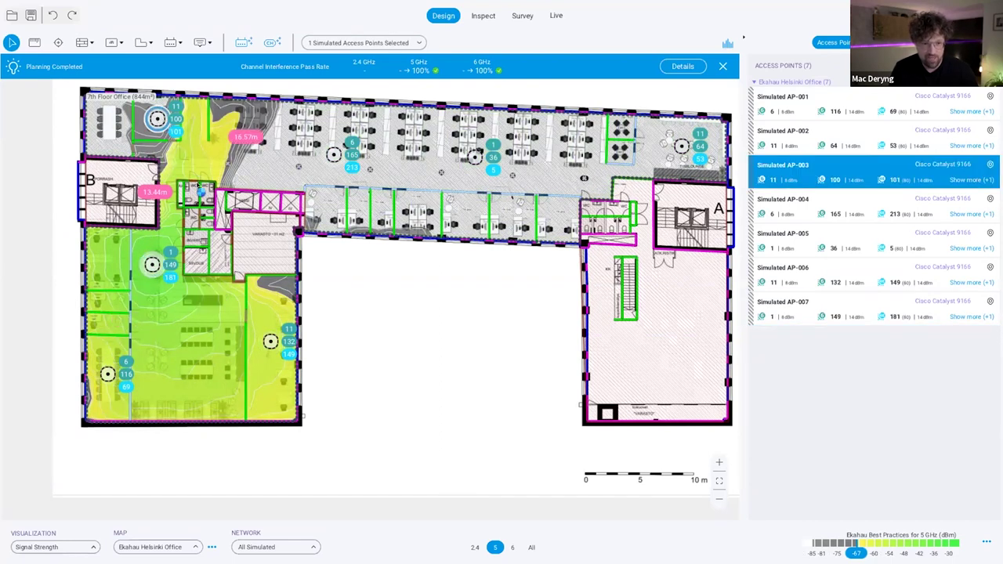
left_click(152, 265)
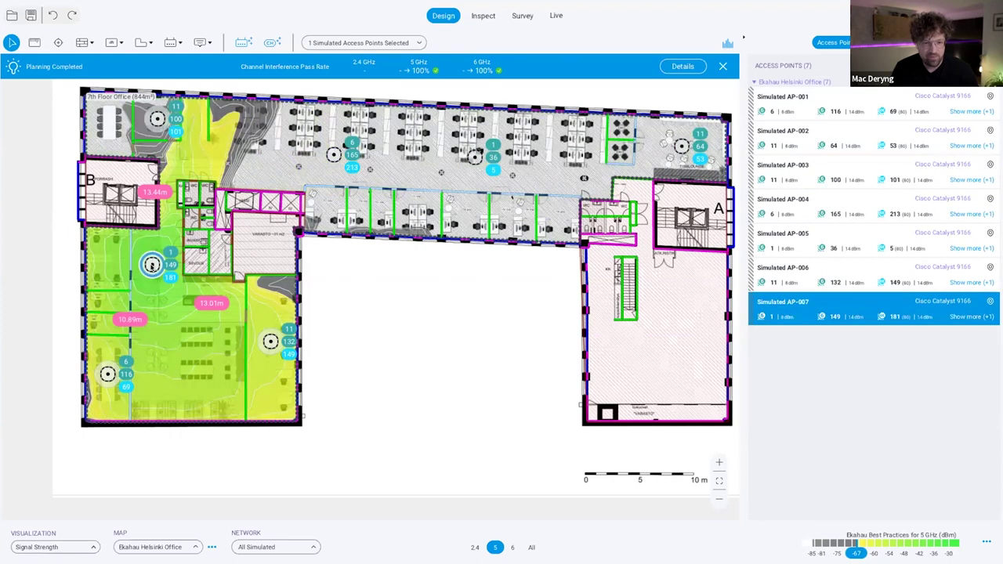
left_click_drag(152, 264, 173, 382)
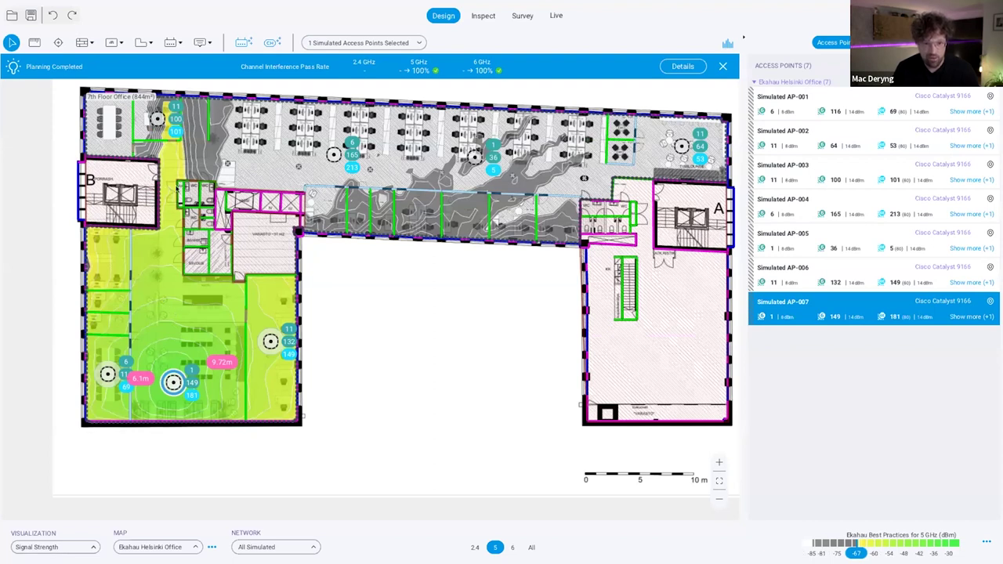
- Set the attenuation of the Wall, Dry type to 13 dB
left_click(82, 42)
double_click(868, 151)
type("13")
key("Return")
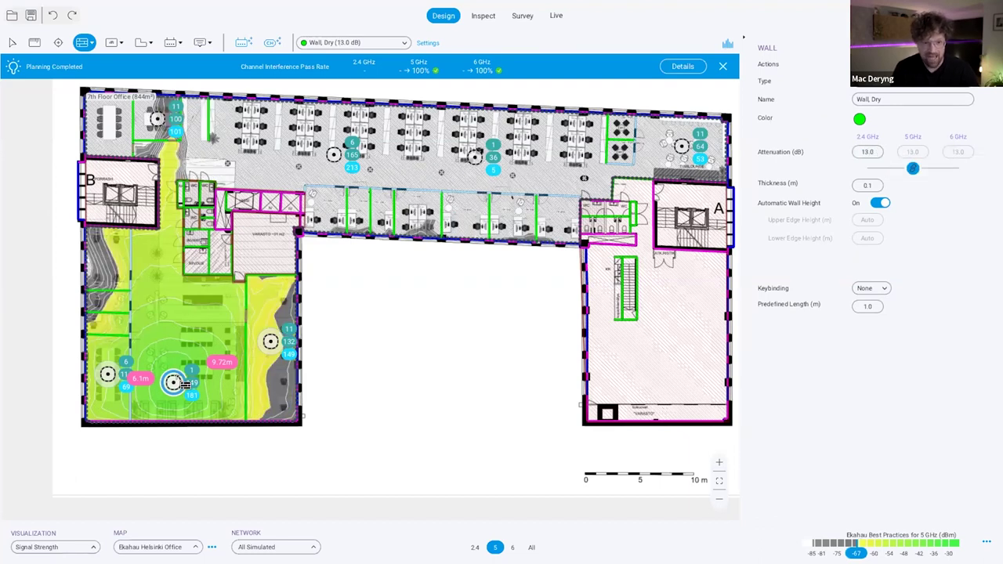
left_click(173, 381)
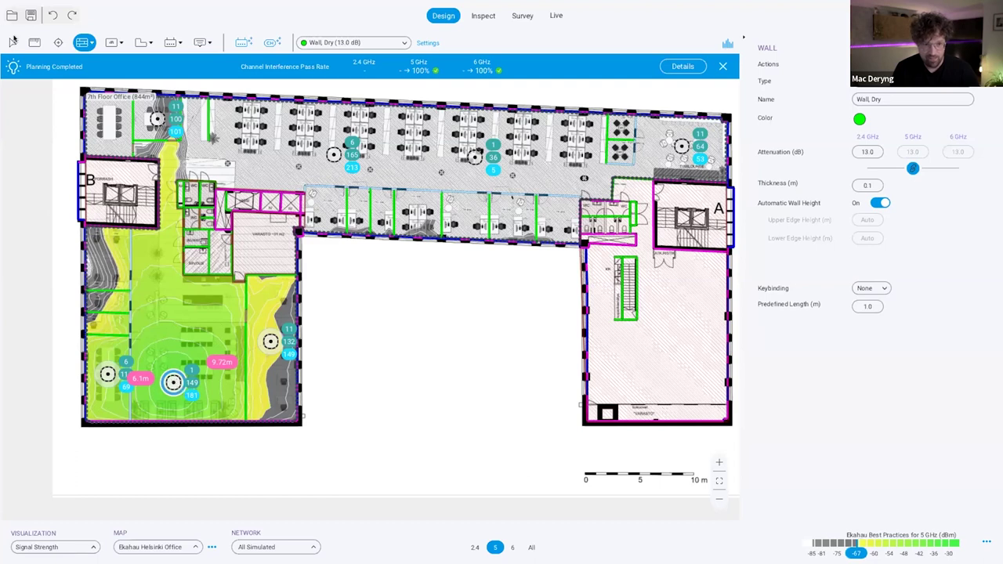
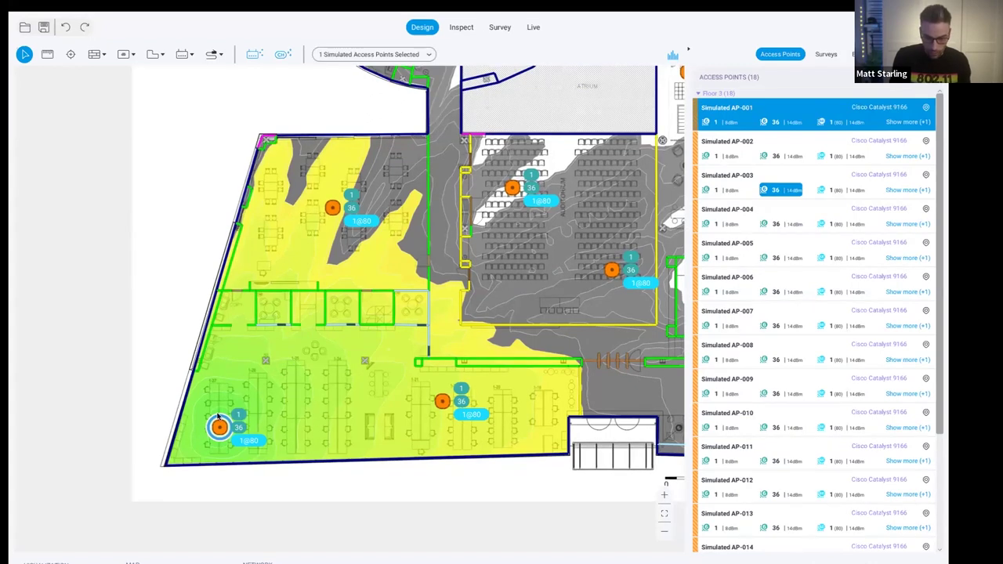
- Examine the signal strength of Simulated AP-001 in the lower-left office area, and compare it with all access points across Floor 3
scroll(233, 387, "up", 5)
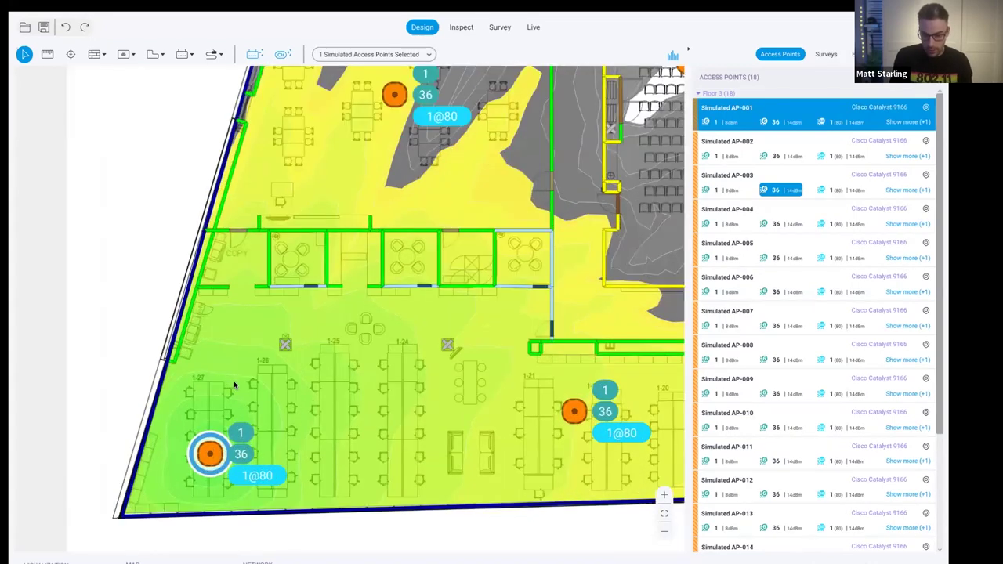
scroll(220, 470, "down", 2)
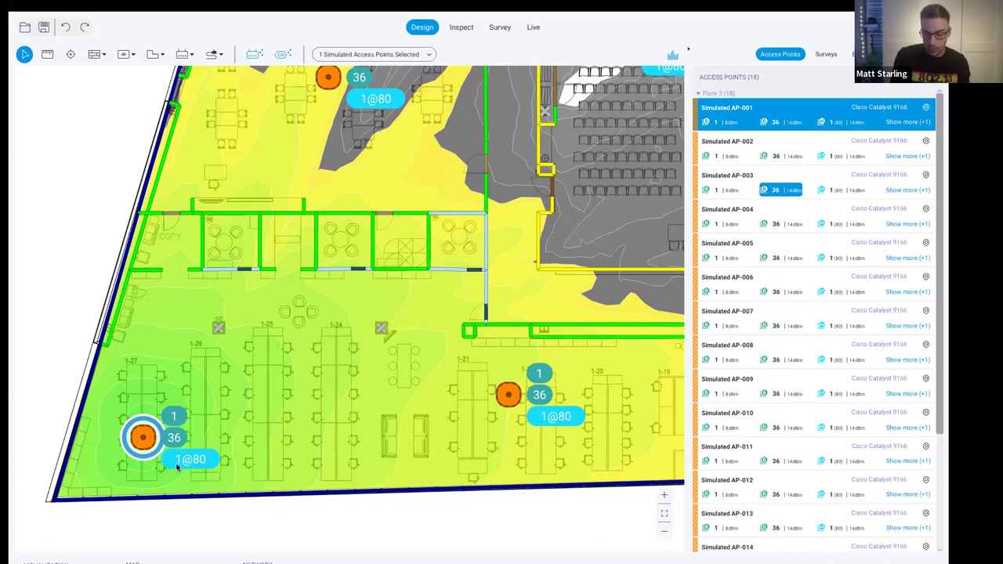
left_click(307, 392)
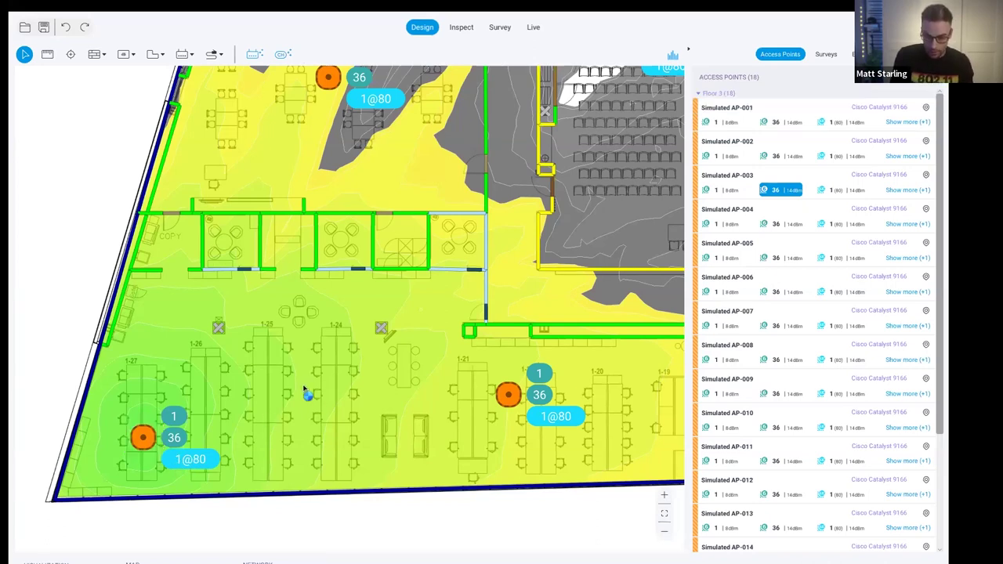
scroll(320, 413, "down", 4)
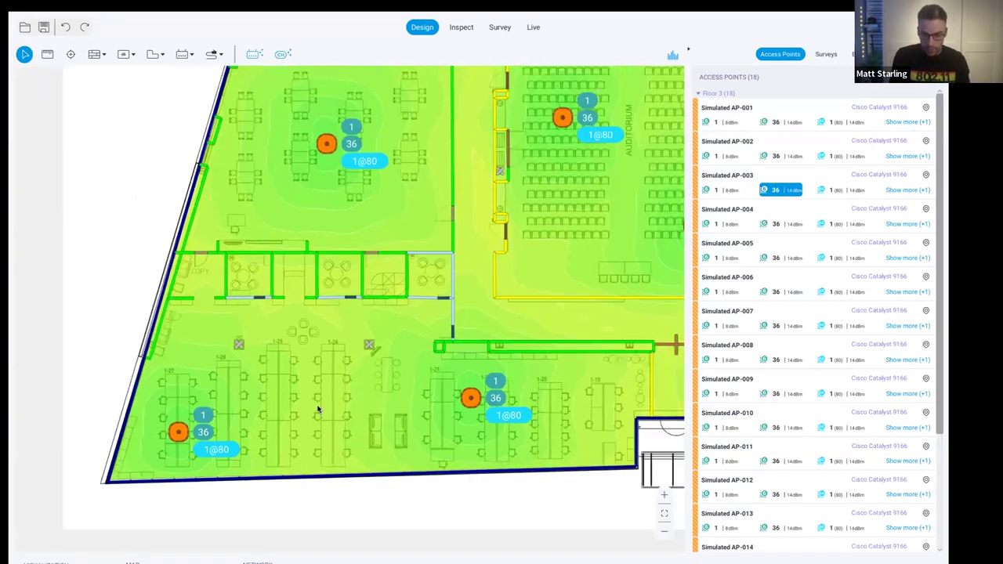
scroll(234, 438, "down", 3)
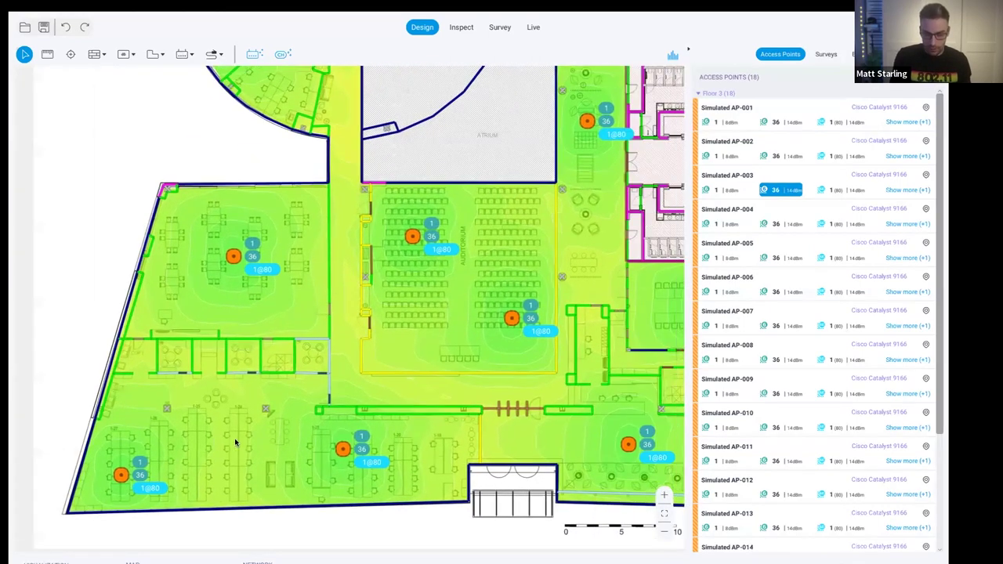
scroll(173, 460, "down", 3)
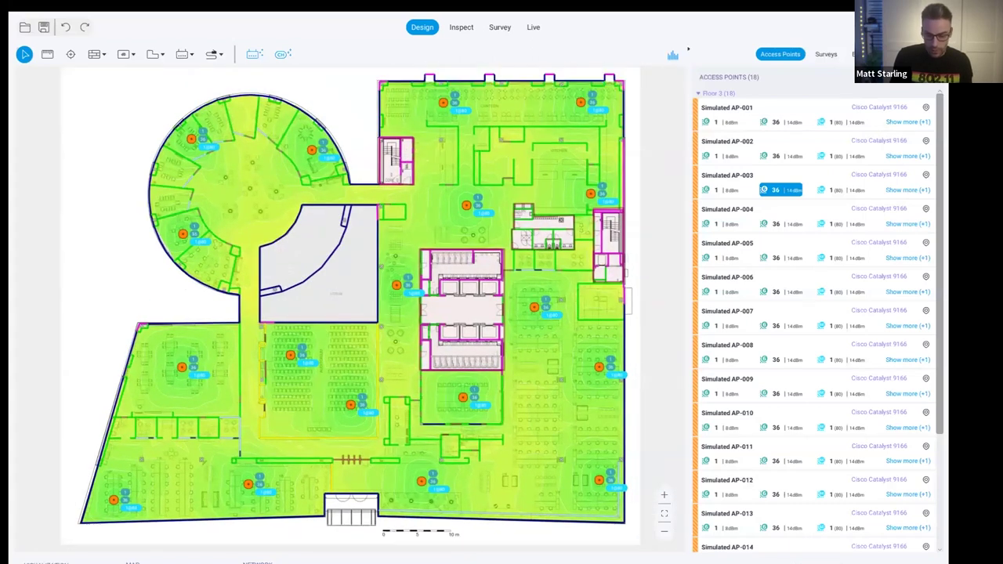
- Display the Channel Interference heatmap and set the 5 GHz channel of Simulated AP-001 to 40
left_click(47, 560)
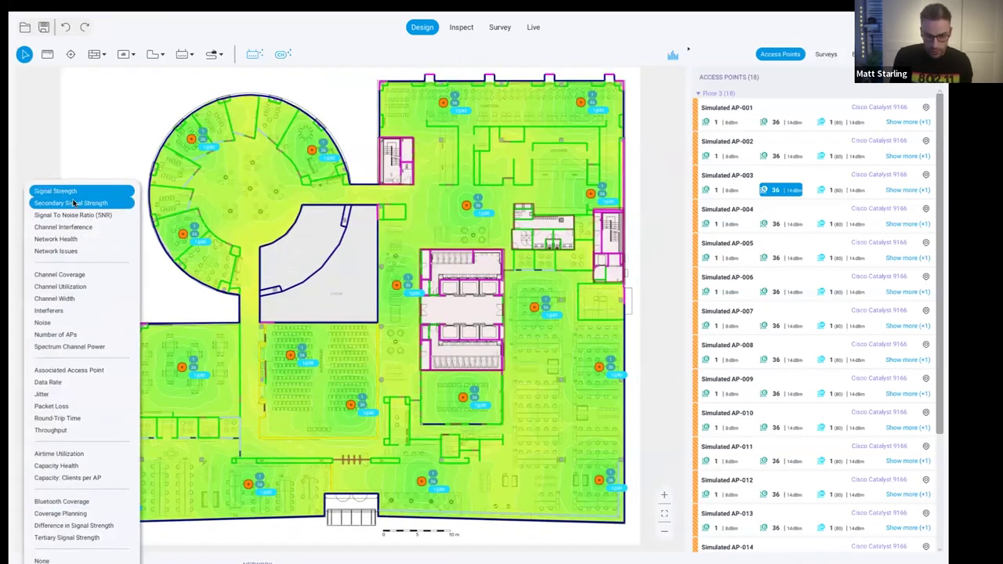
left_click(71, 226)
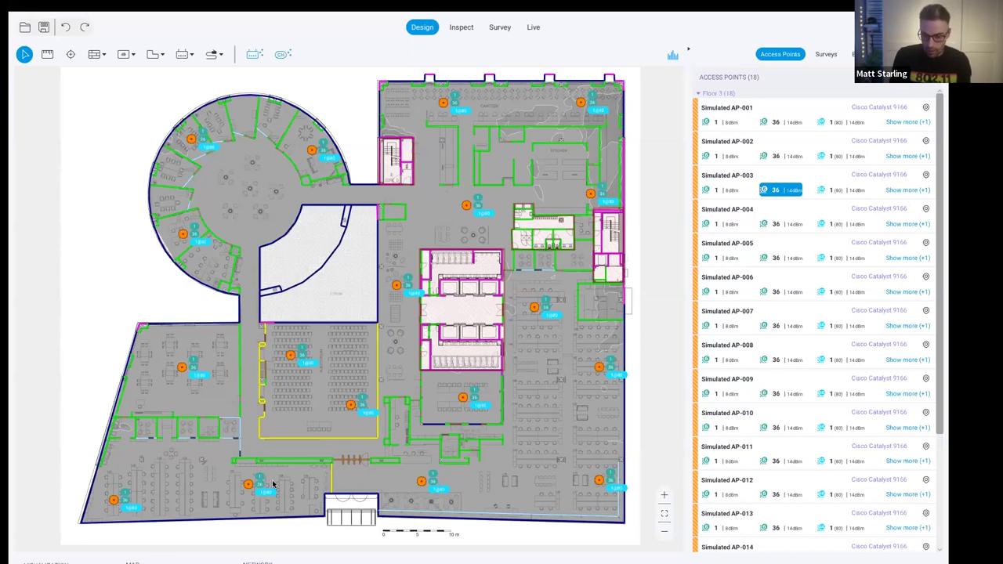
left_click(113, 500)
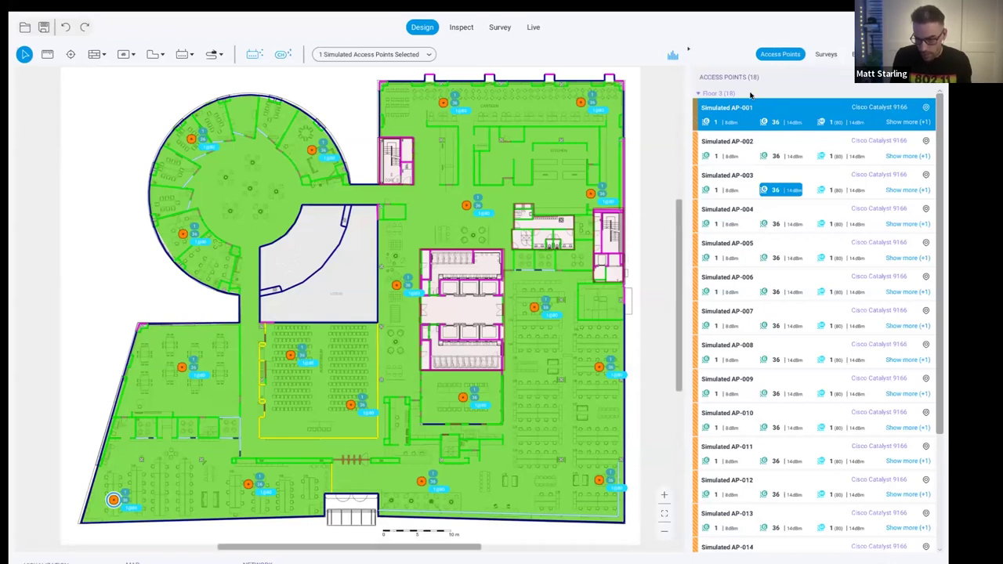
left_click(774, 123)
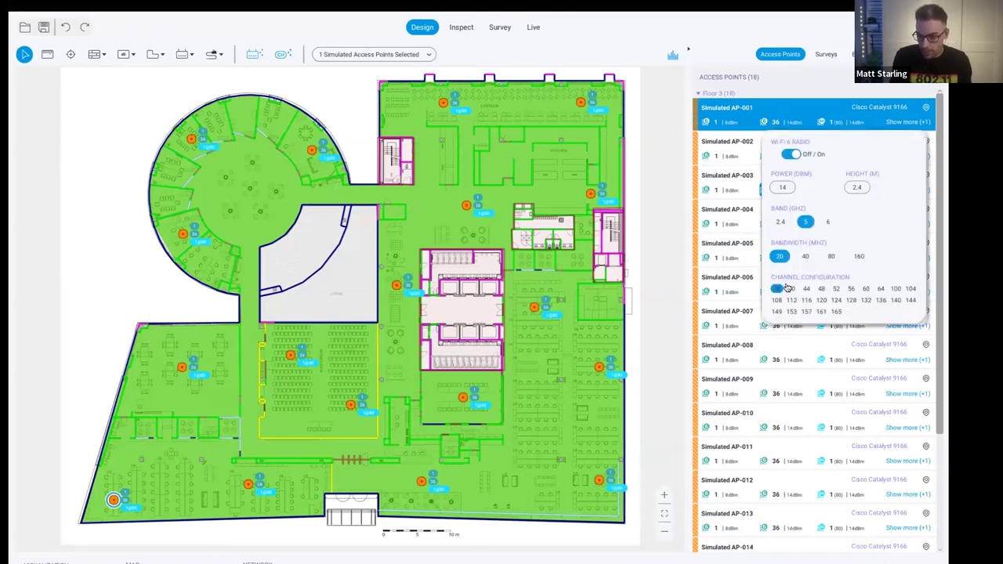
left_click(792, 289)
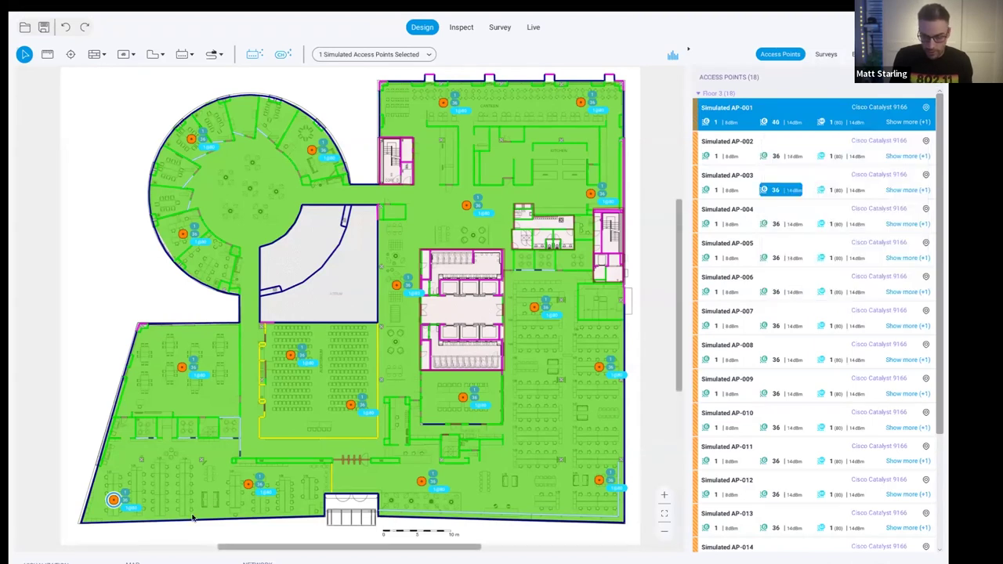
left_click(149, 486)
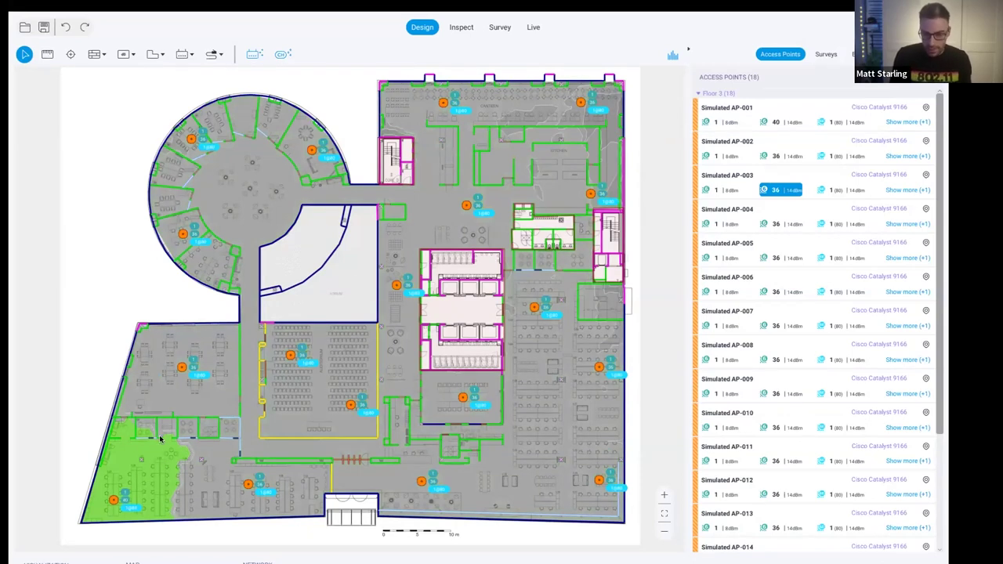
- Set the 5 GHz channel of Simulated AP-003 to 44 and inspect the channel interference details beside Simulated AP-001's coverage area
left_click(181, 369)
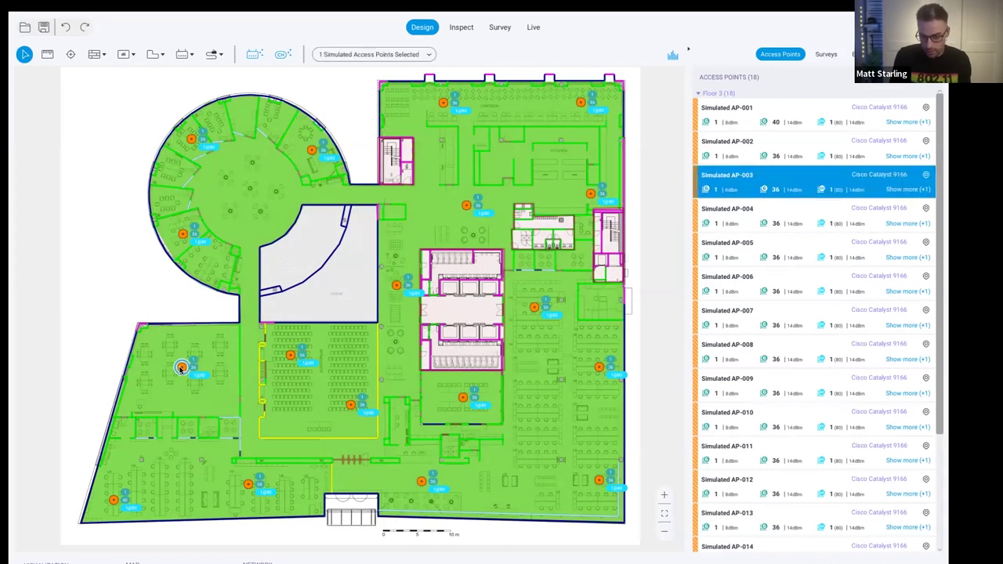
right_click(181, 368)
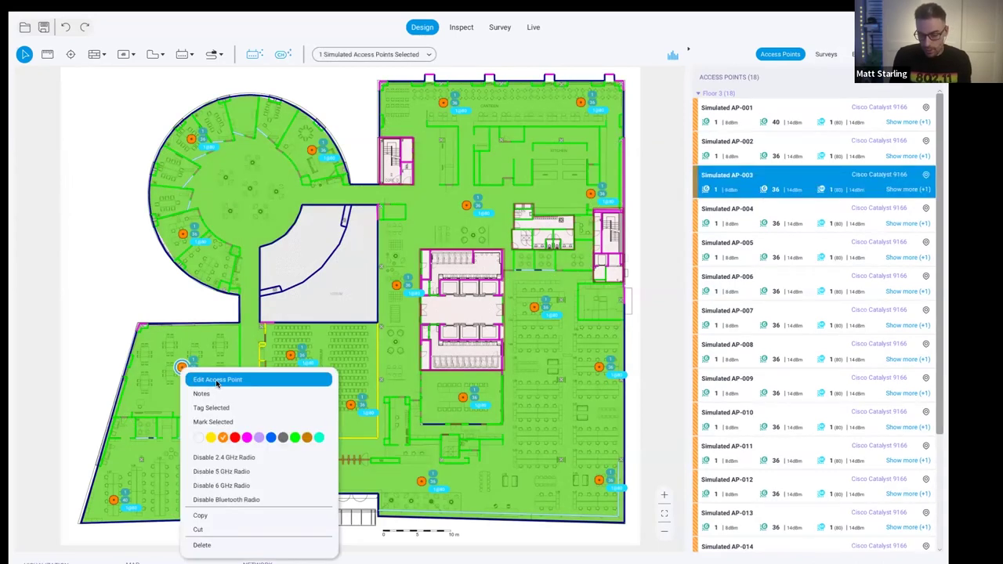
left_click(217, 380)
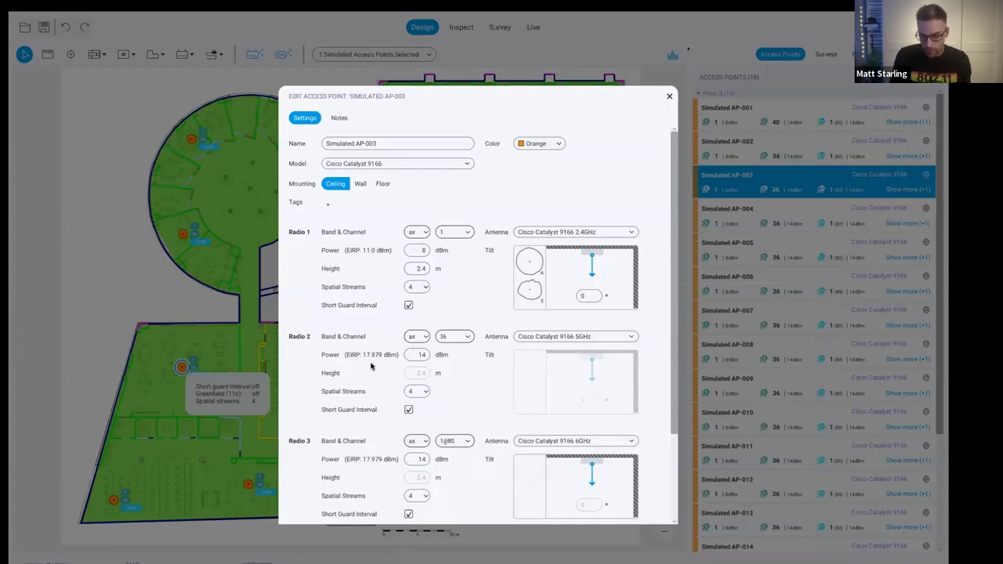
left_click(466, 336)
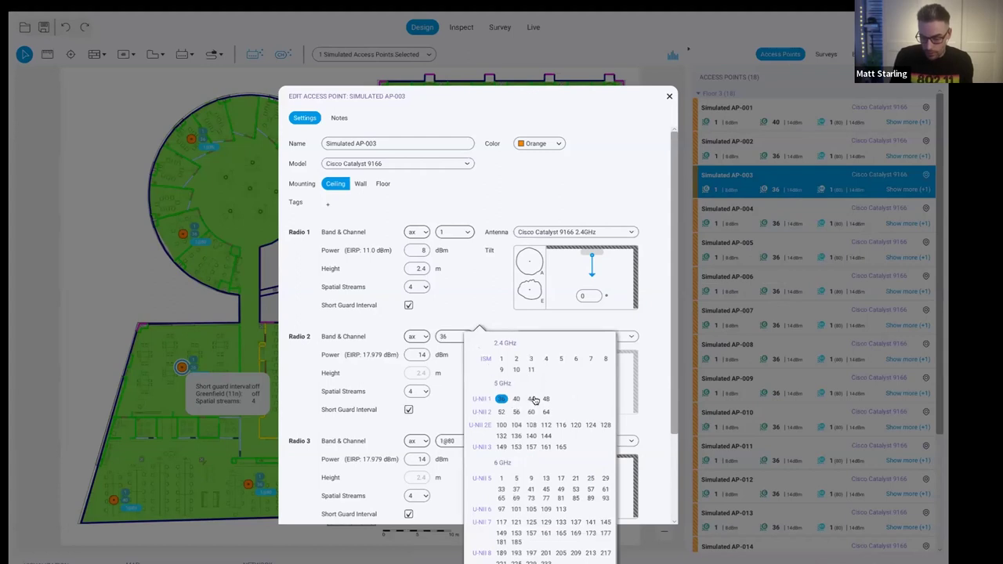
left_click(532, 399)
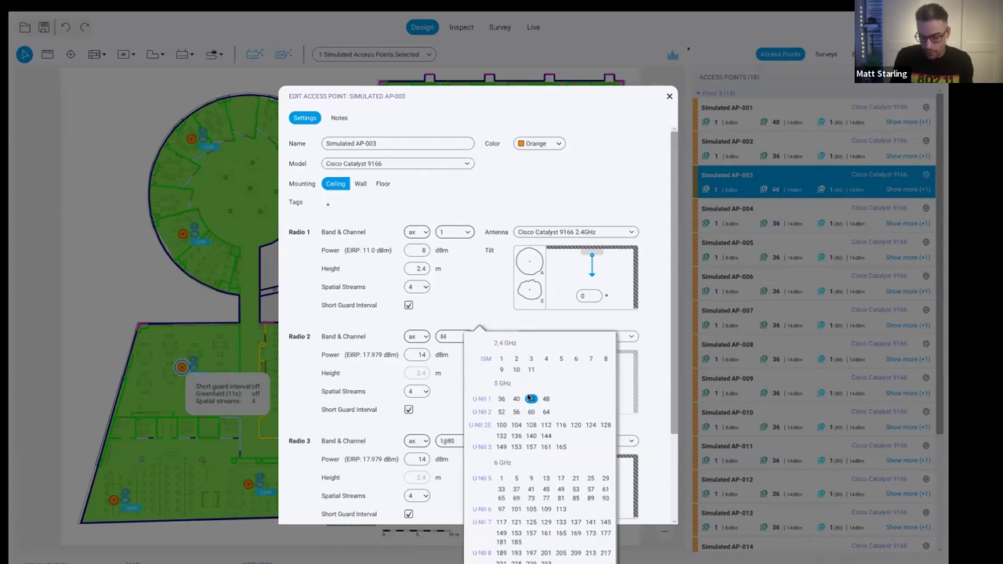
left_click(669, 96)
left_click(191, 456)
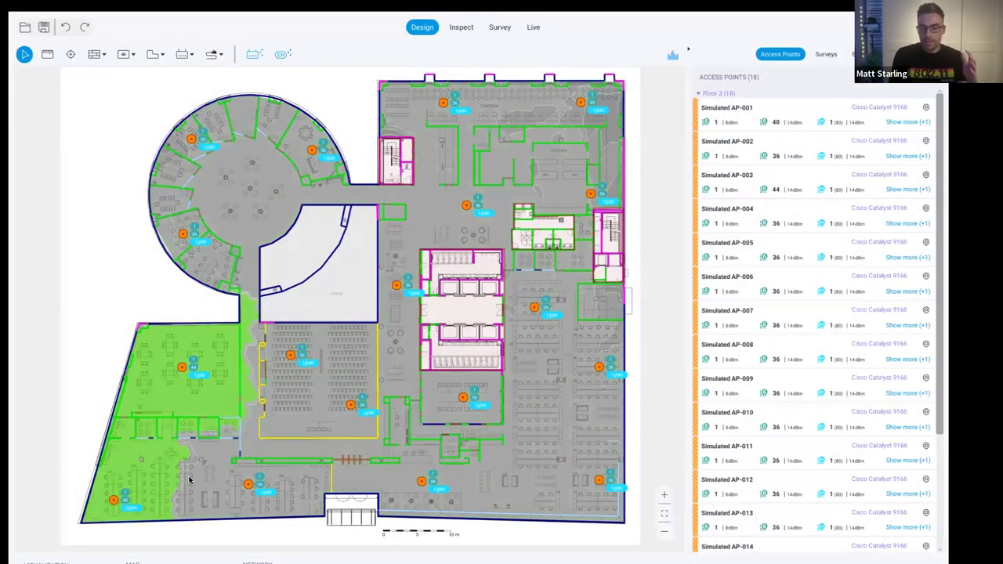
mouse_move(189, 479)
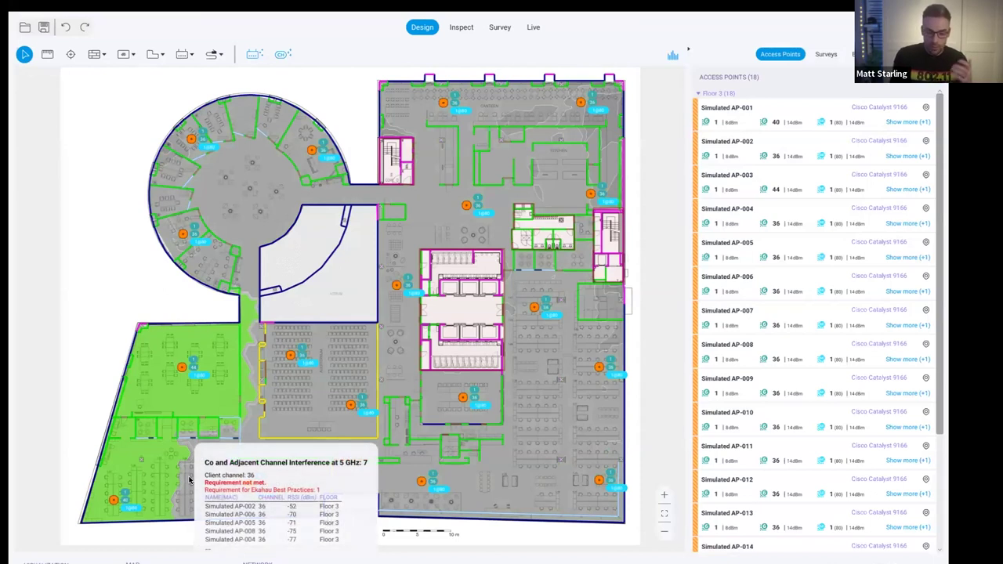
mouse_move(134, 467)
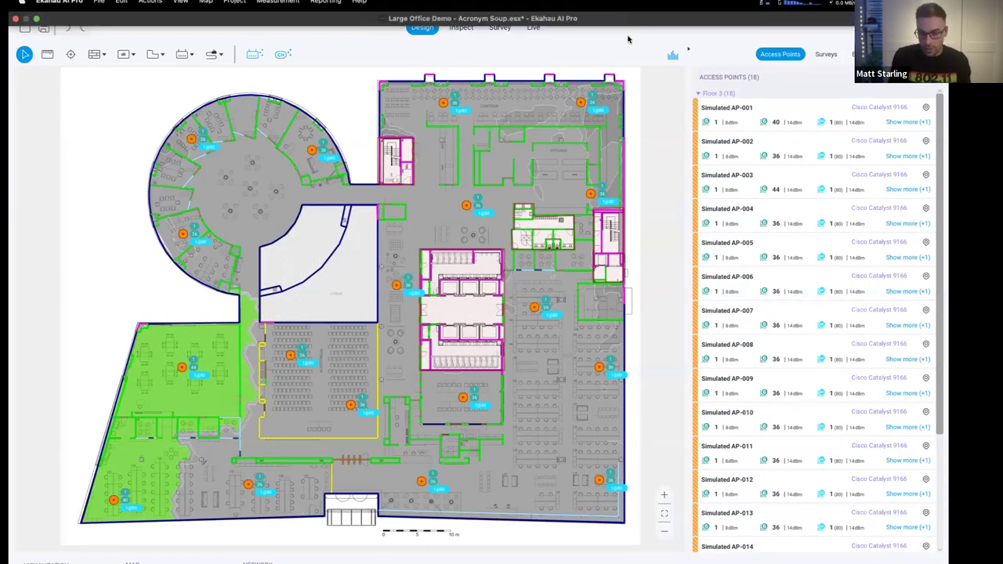
- Create a channel plan for My Networks in 2.4, 5 and 6 GHz, excluding channels 120–128, with 20 MHz at 5 GHz and 80 MHz at 6 GHz
left_click(283, 54)
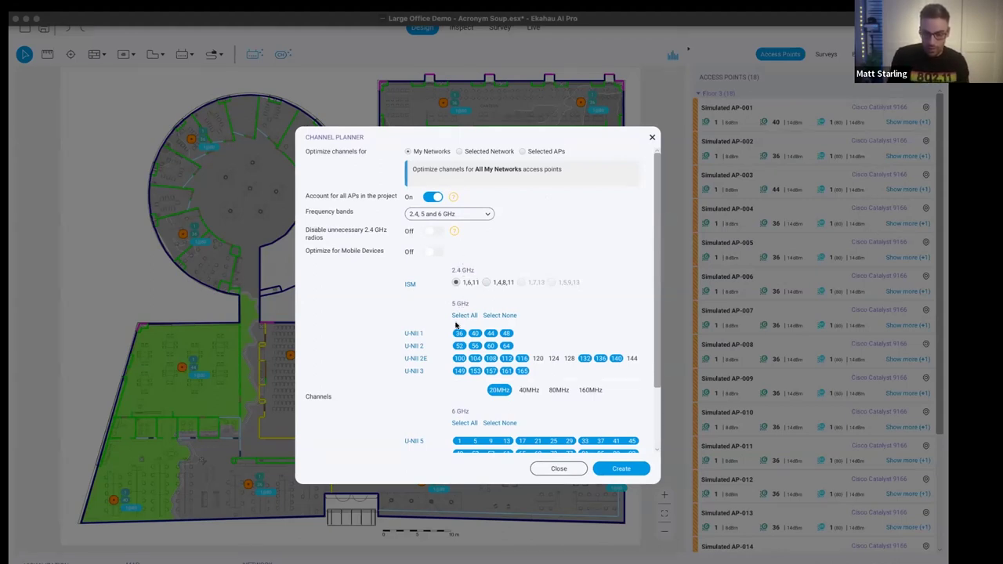
left_click(568, 358)
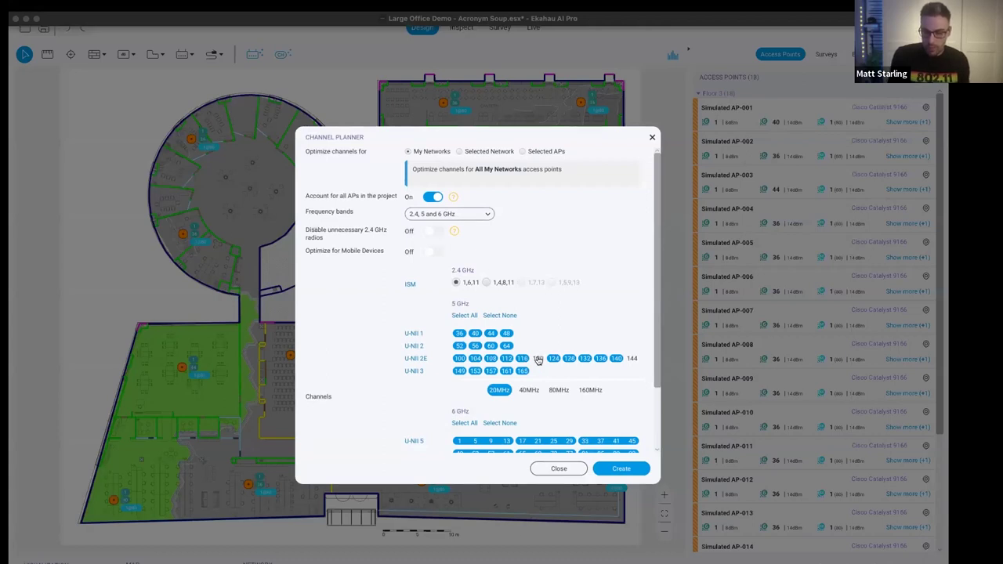
left_click(568, 358)
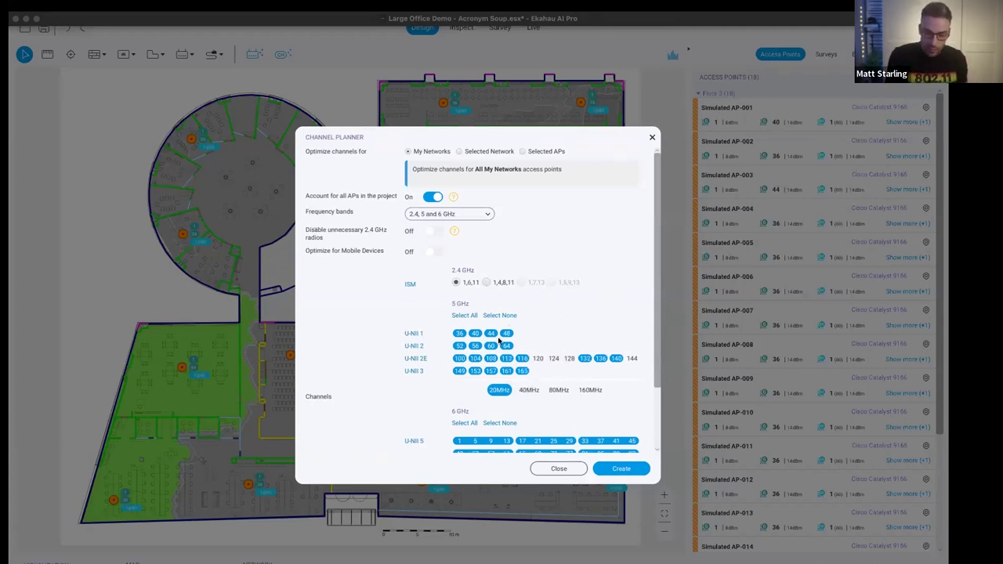
scroll(552, 357, "down", 3)
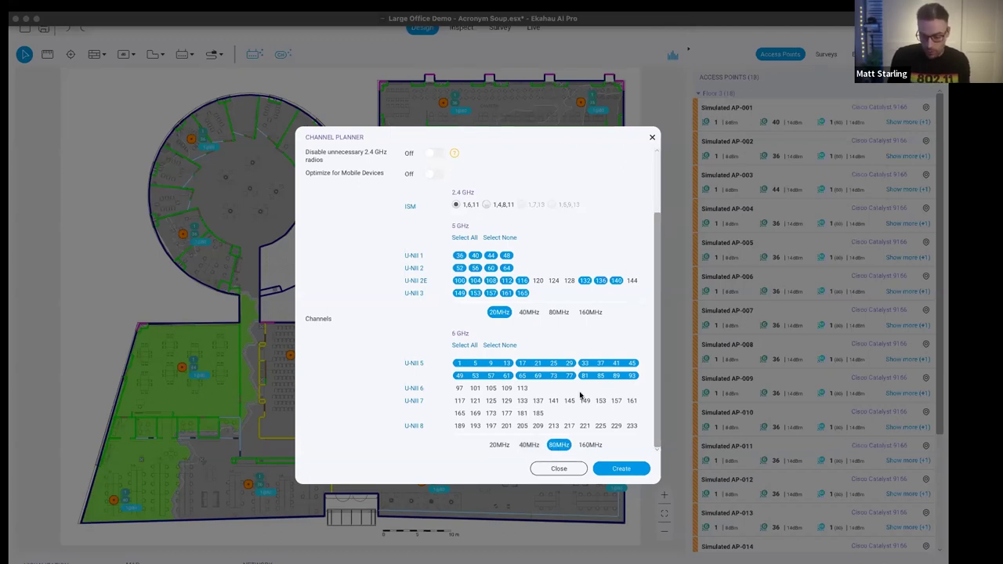
left_click(621, 468)
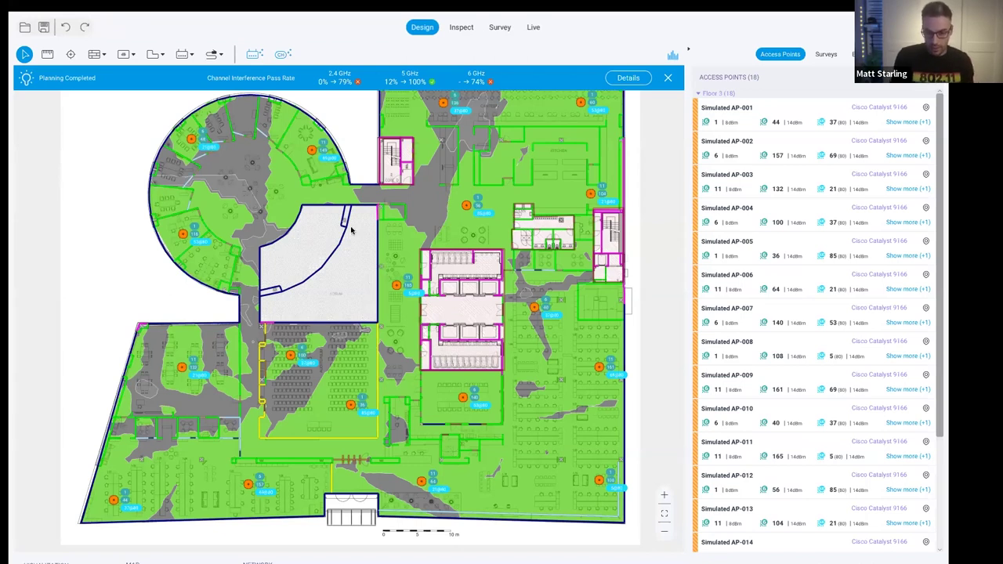
- Create a new channel plan with the 6 GHz channel width set to 40MHz, keeping the other planner settings
left_click(282, 54)
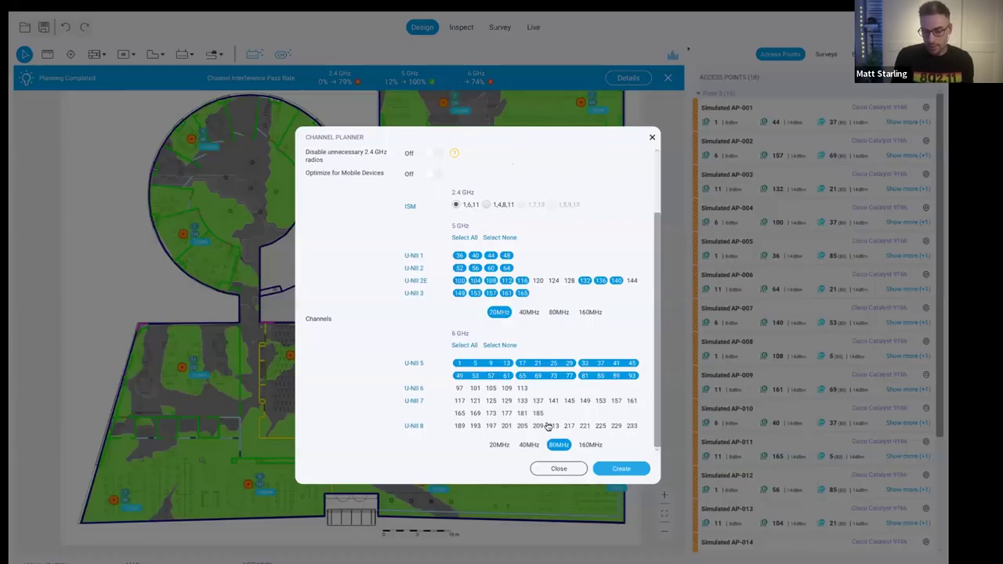
left_click(528, 444)
left_click(623, 470)
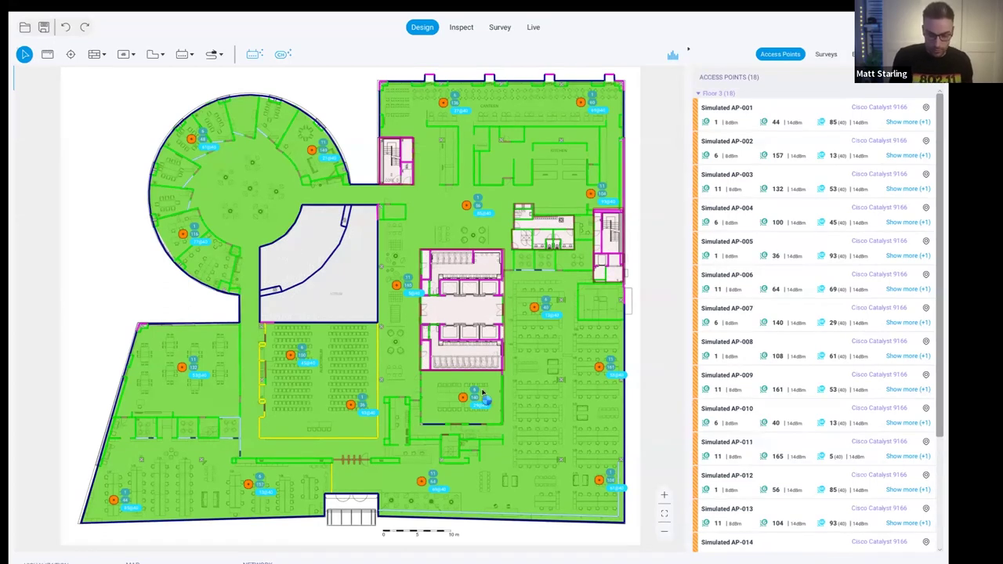
- Display the Signal To Noise Ratio (SNR) heatmap and inspect the radios and requirement pass rates at several points in the auditorium and lower office areas
left_click(47, 561)
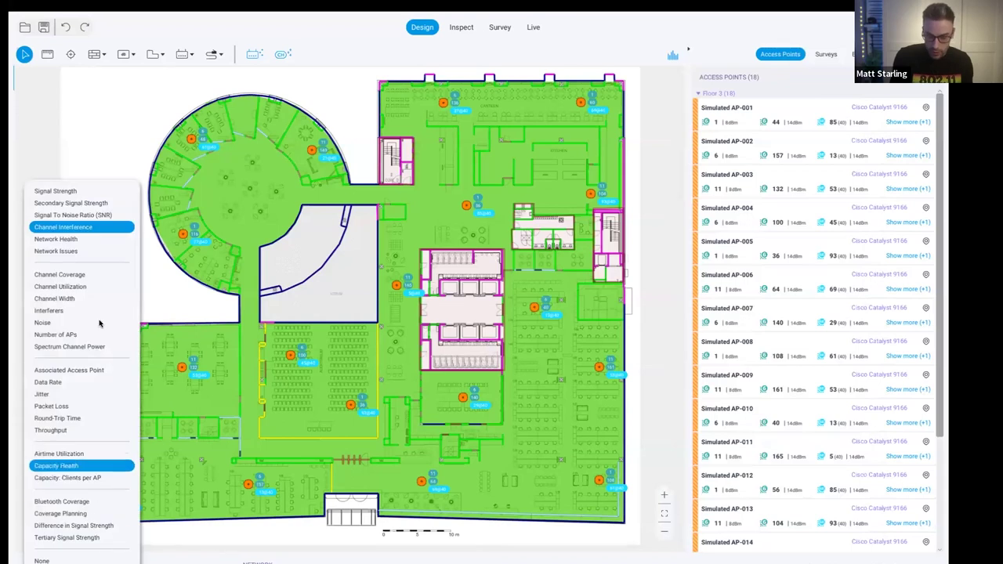
left_click(68, 216)
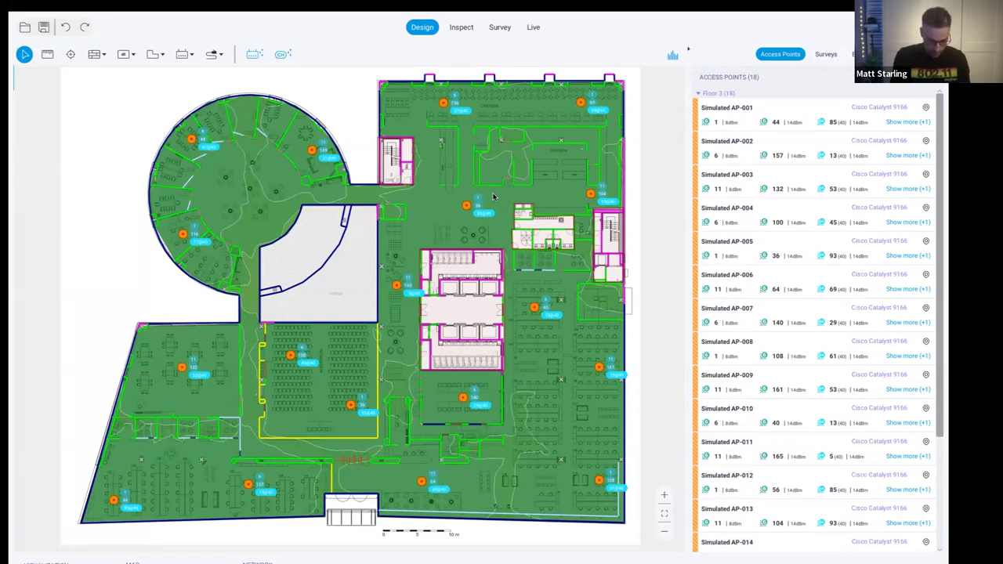
left_click(461, 27)
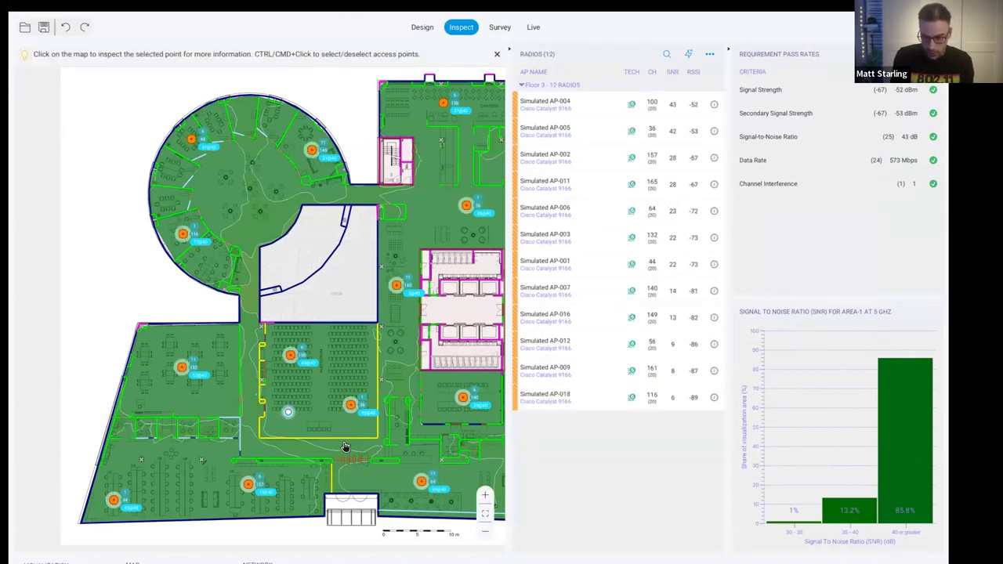
left_click(184, 486)
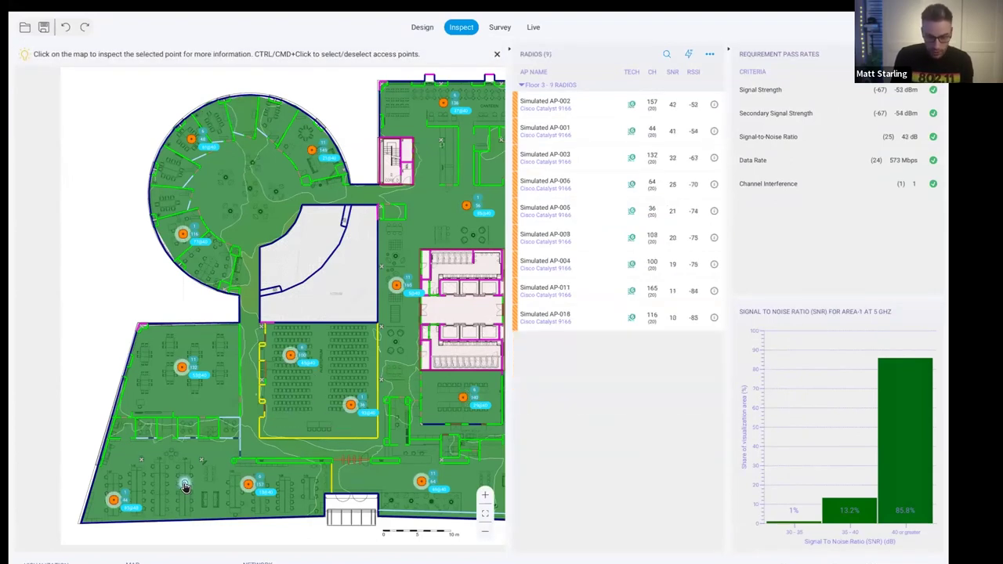
left_click(396, 481)
left_click(332, 378)
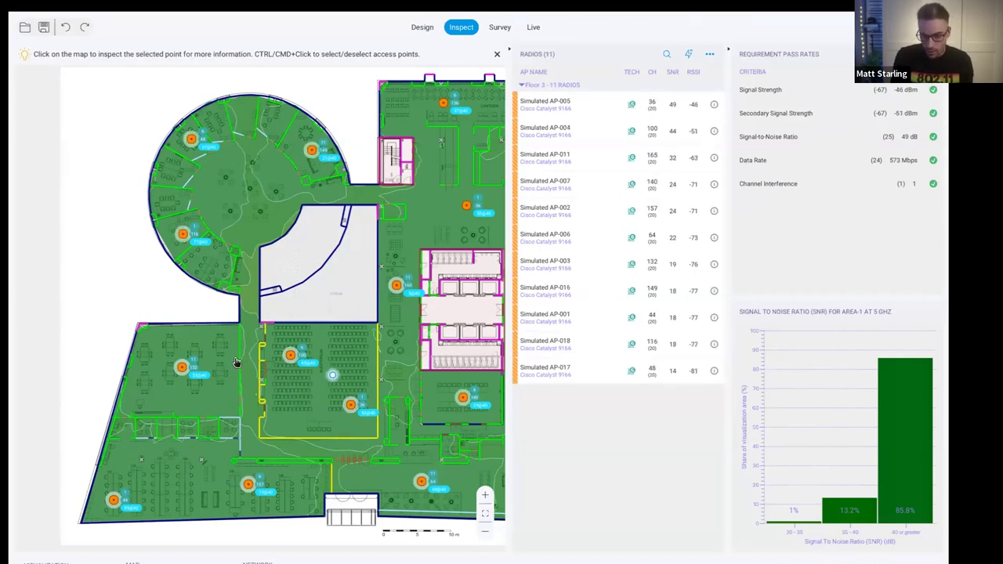
left_click(164, 489)
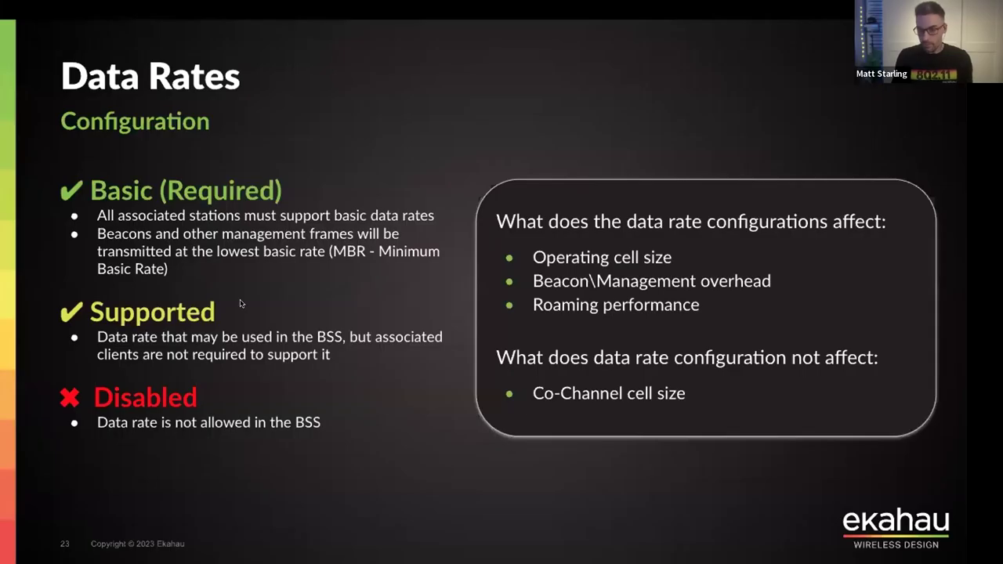
left_click(629, 422)
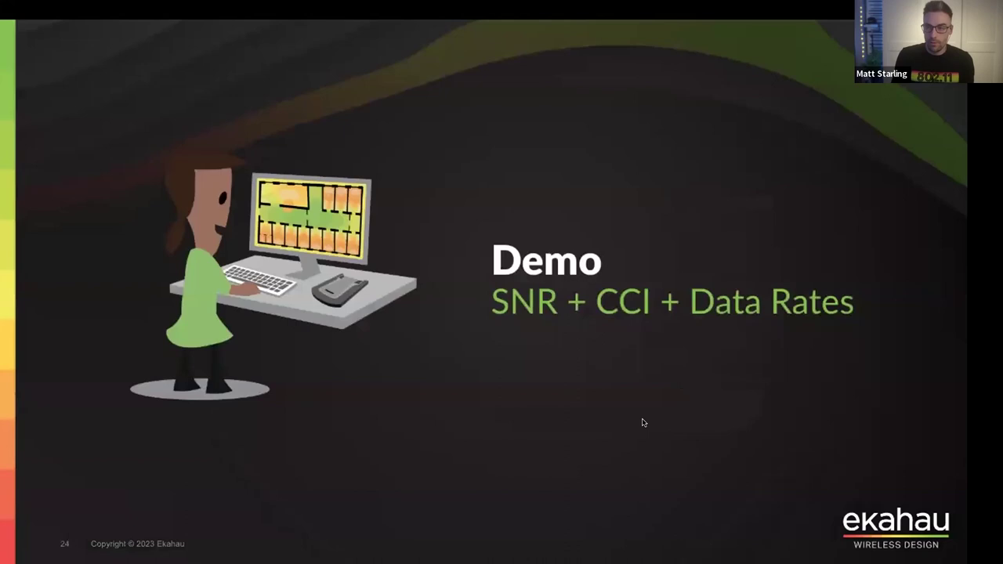
left_click(642, 423)
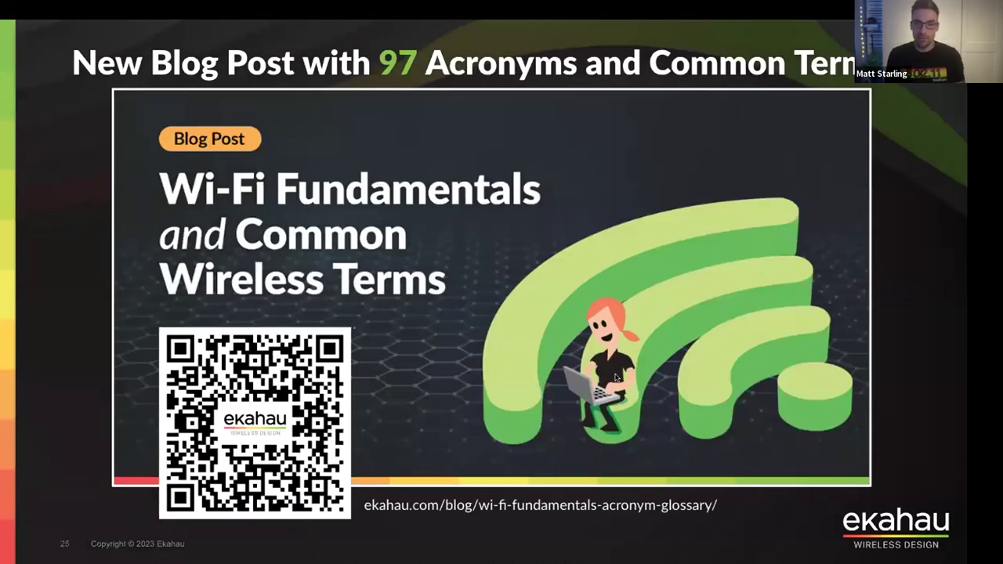